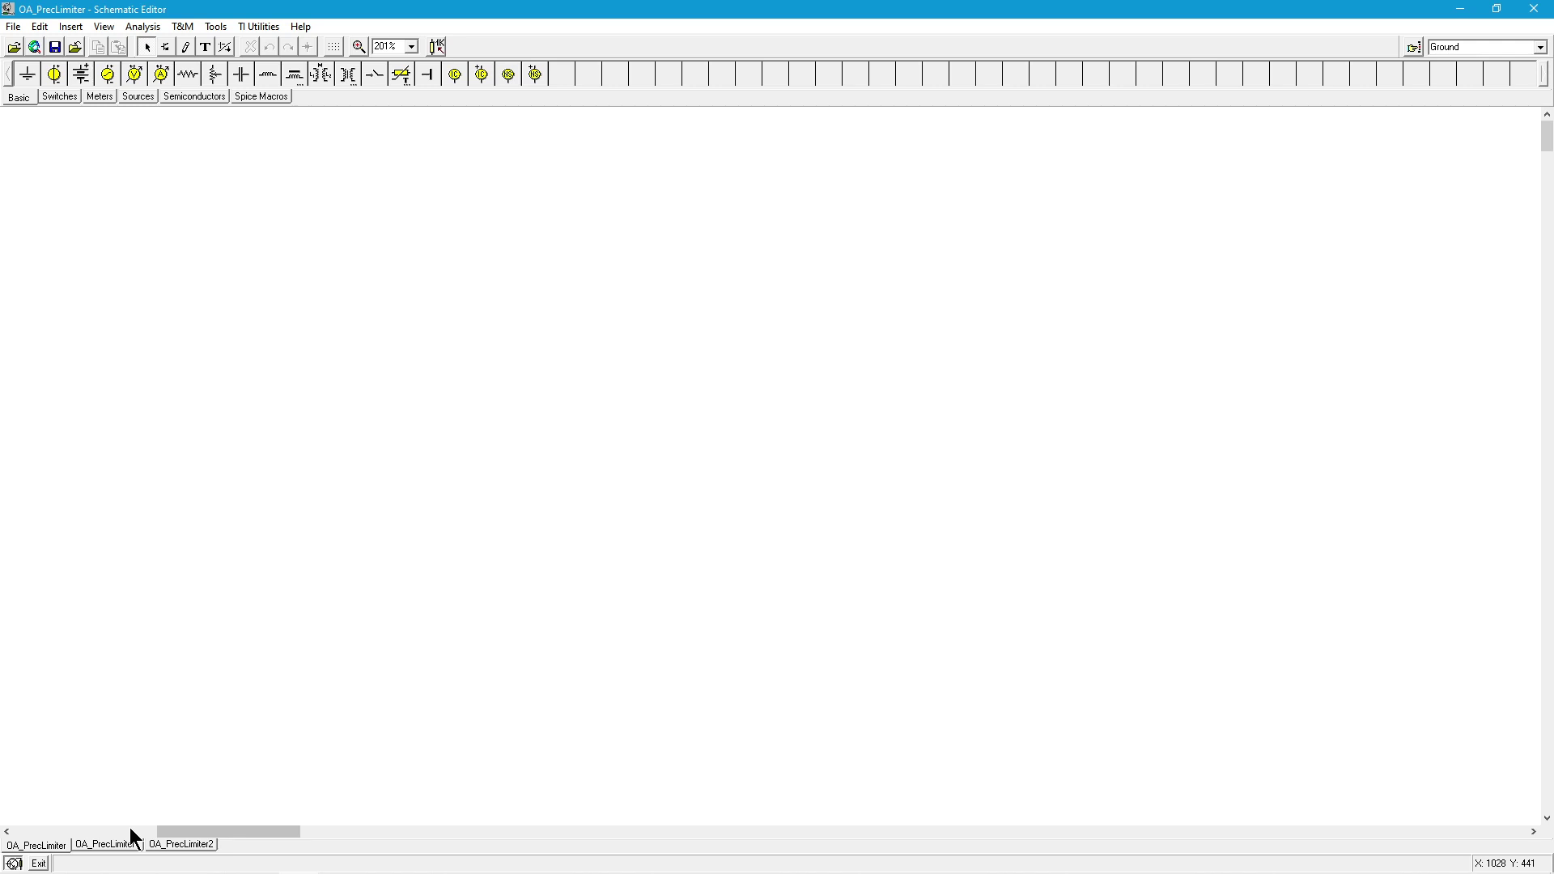
Step: Scroll back to the OA_PrecLimiter TL071C inverting stage with Ri 1k, Rf 1k and 20k load
left_click(129, 829)
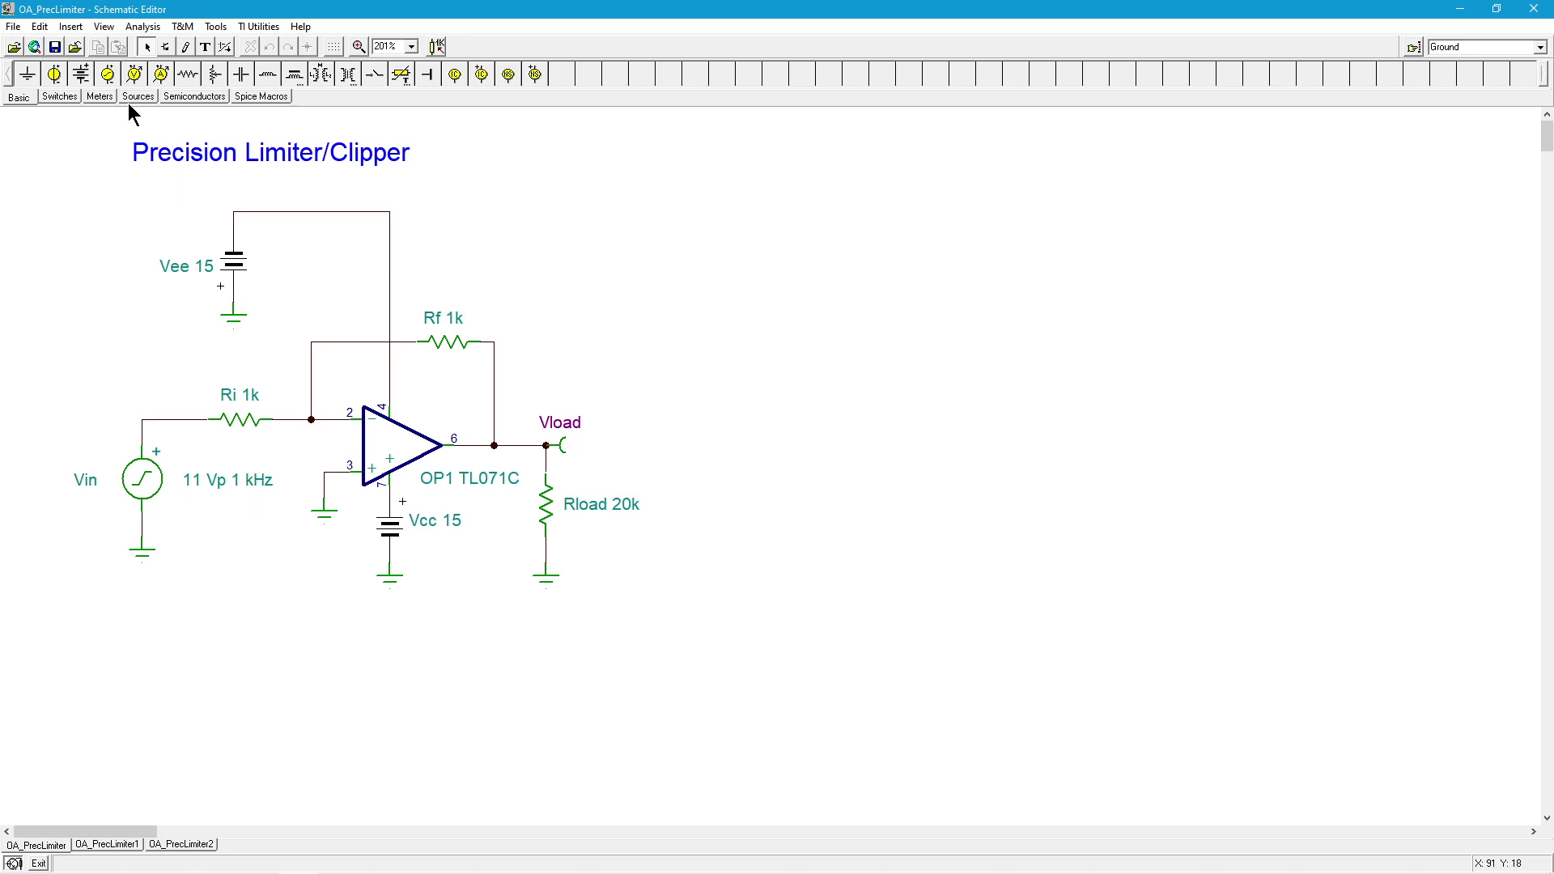
Step: Open the Transient Analysis settings with a display range of 1m to 3m s
left_click(138, 29)
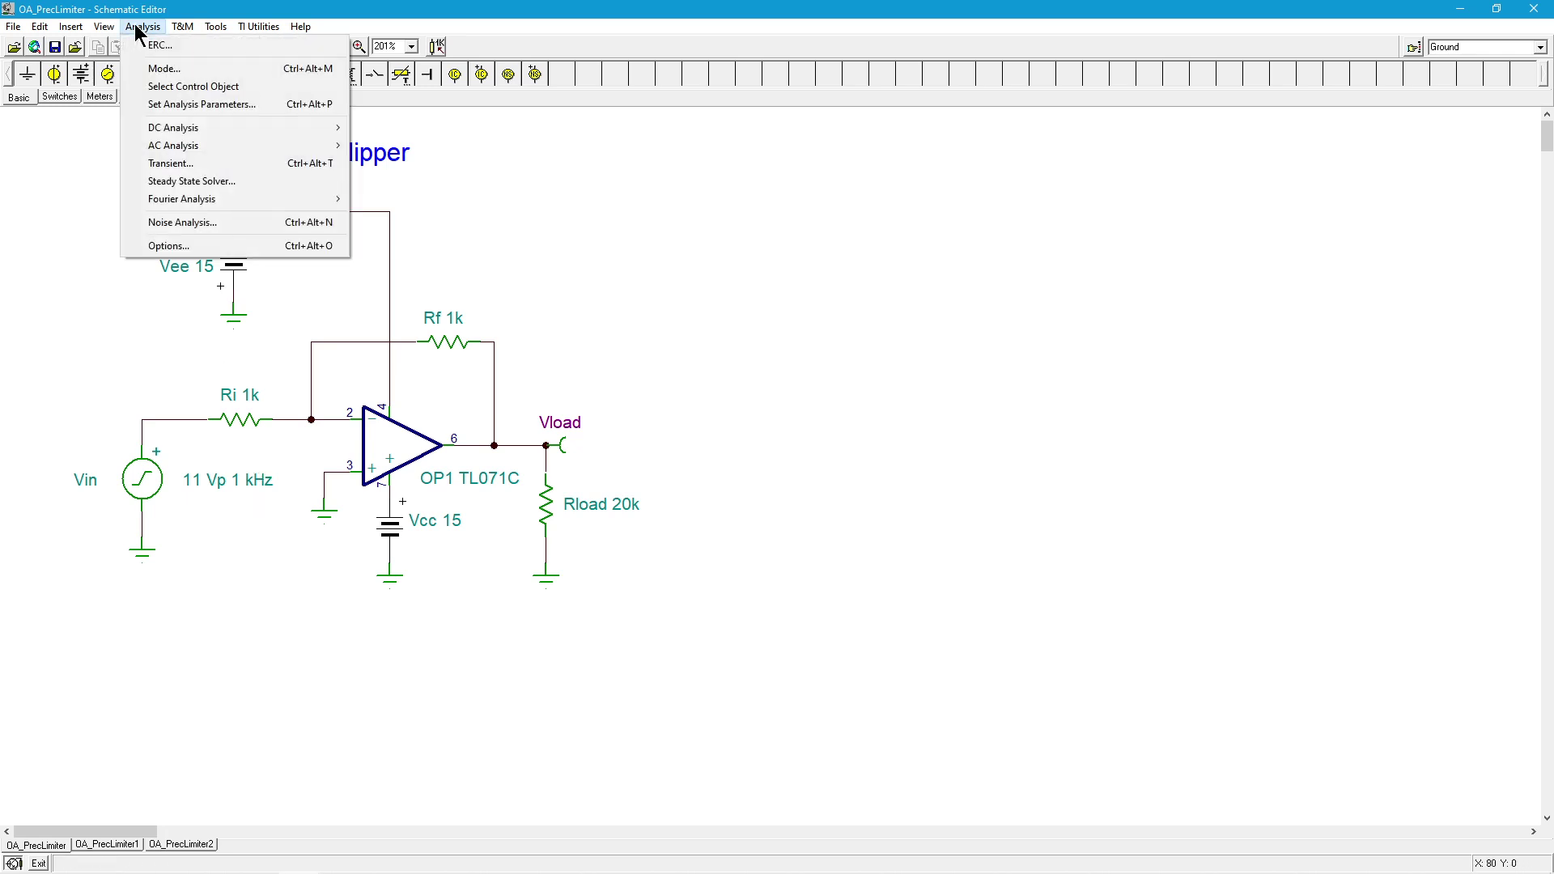
left_click(202, 163)
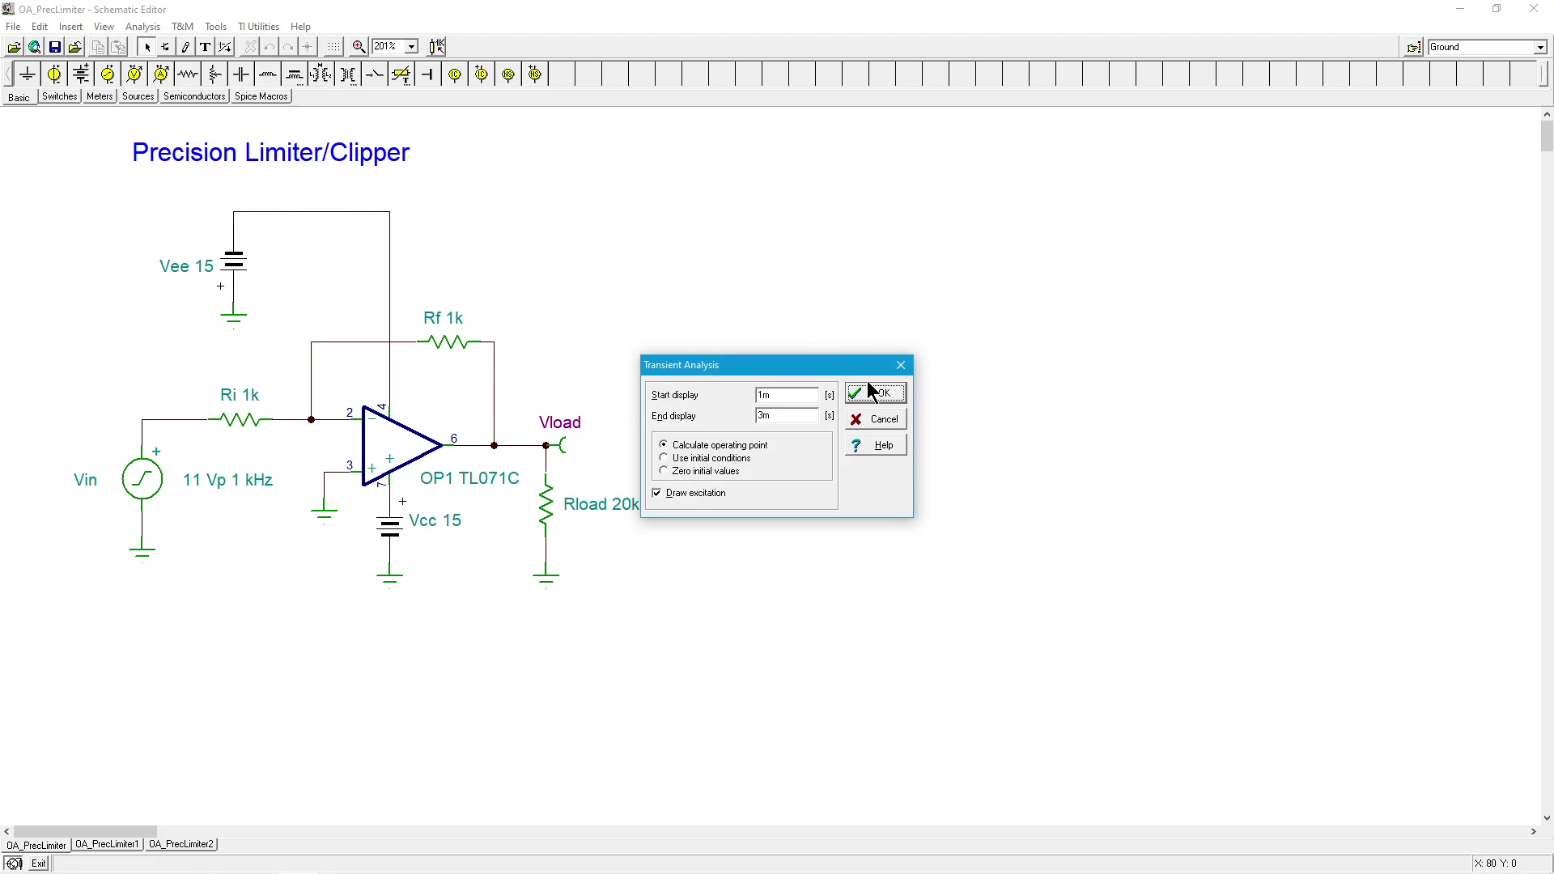
Step: Run the transient analysis and add a legend to the 11 V-peak Vin and inverted Vload plot
left_click(884, 397)
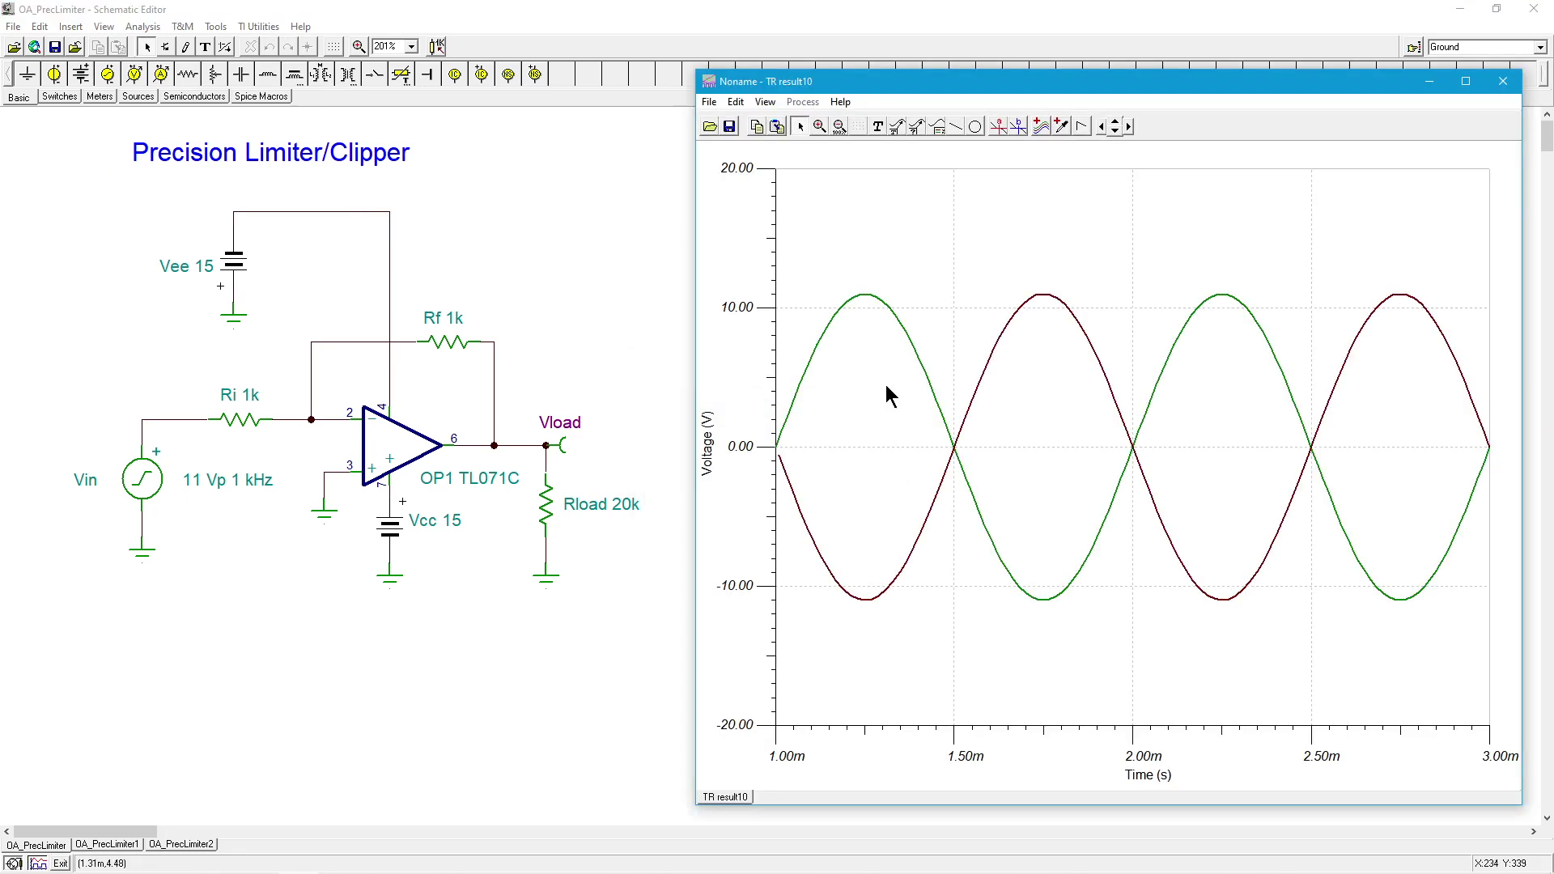
left_click(937, 127)
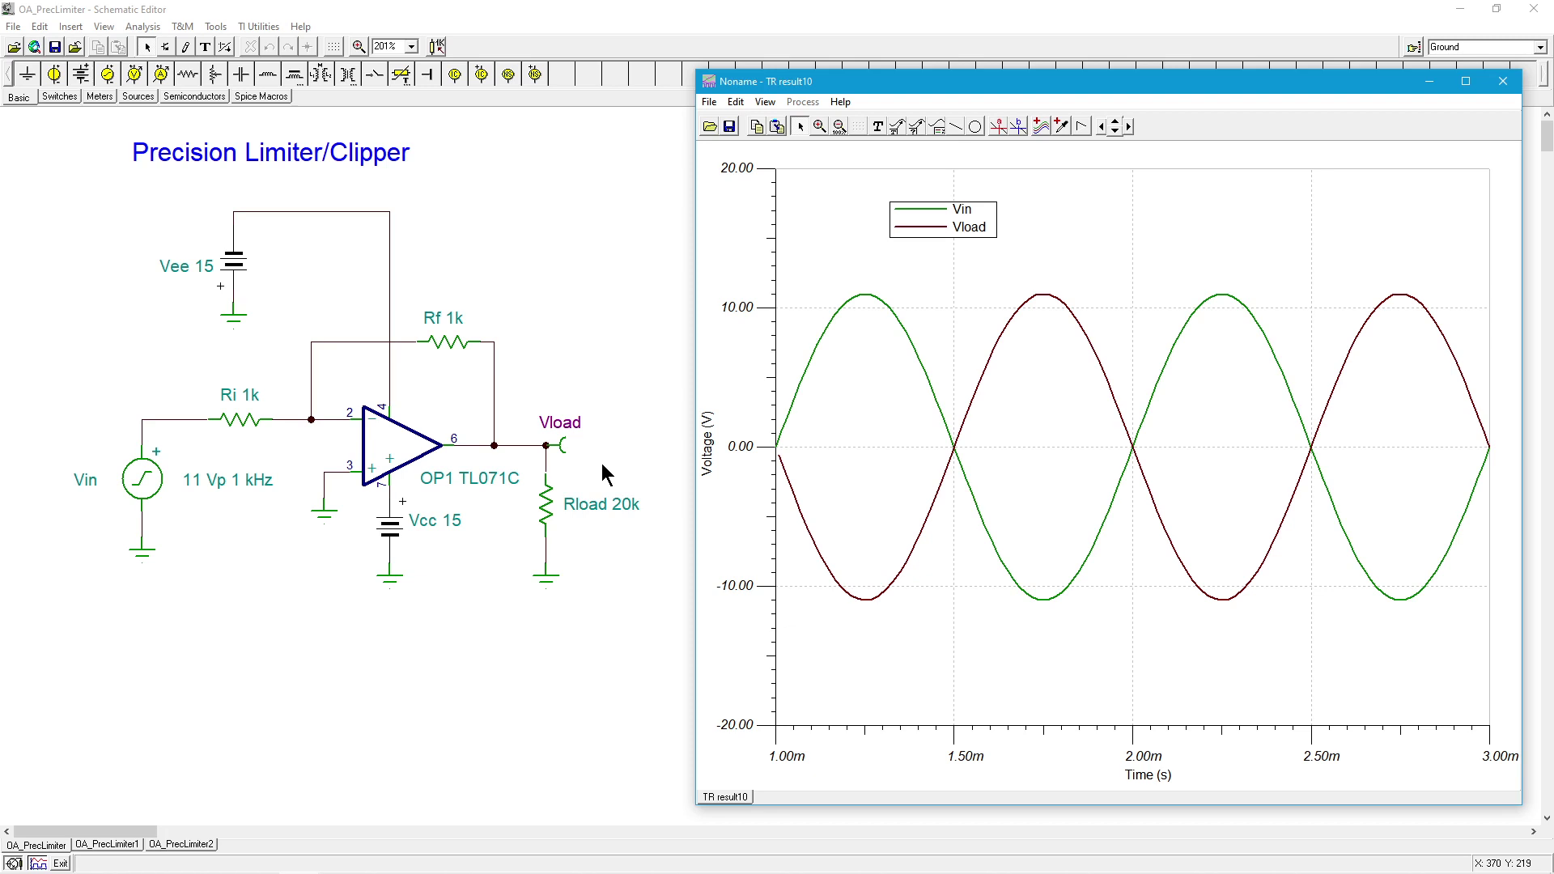
Step: Close the TR result10 plot and switch to the OA_PrecLimiter1 sheet with the 1N5231B Zeners
left_click(1509, 79)
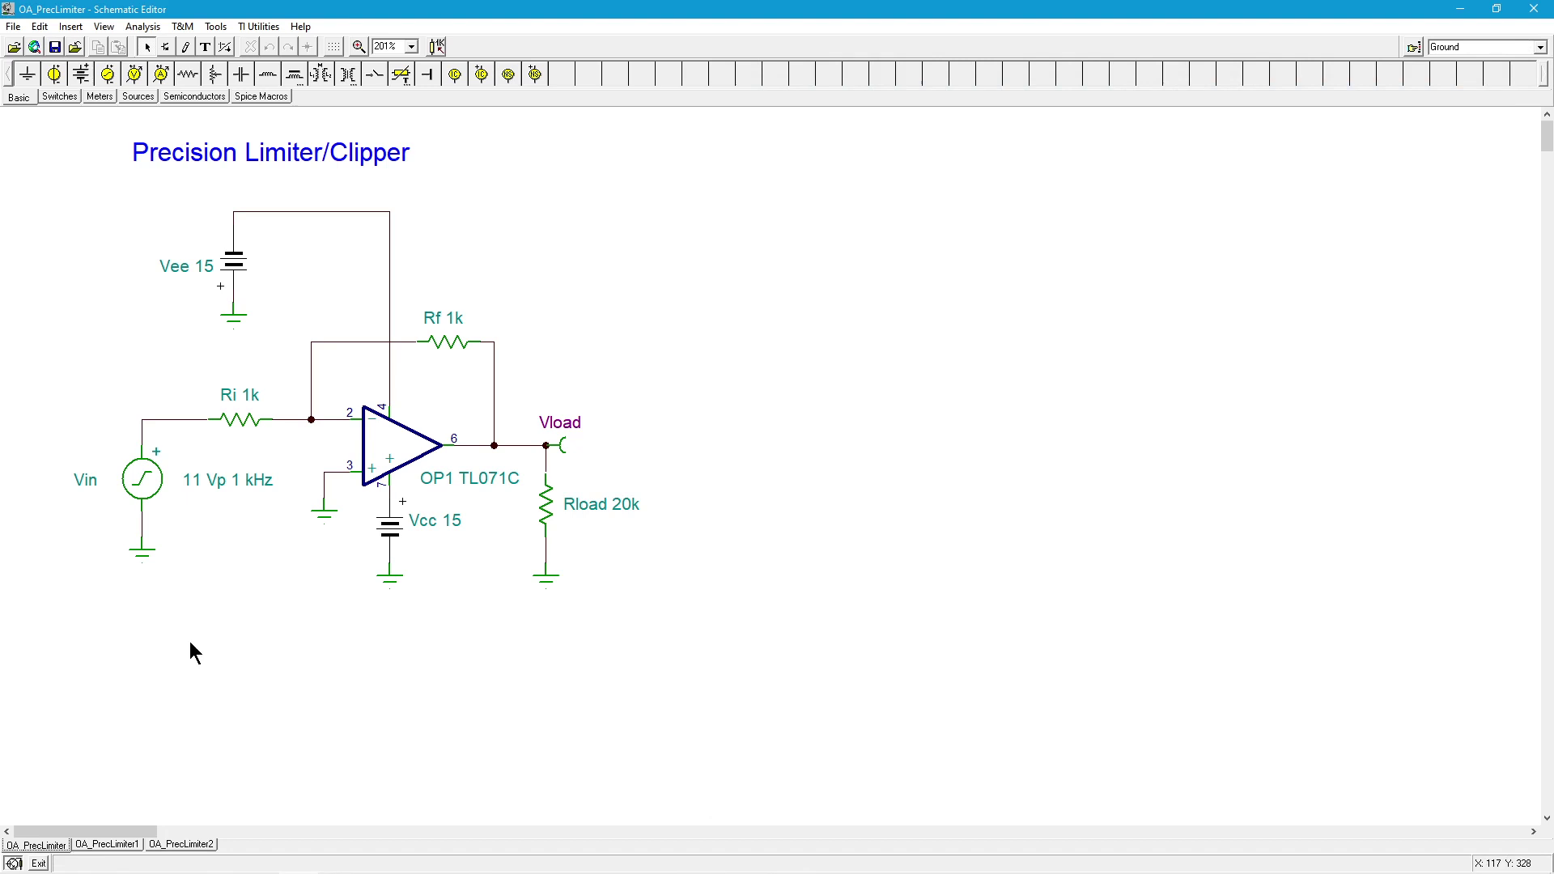
left_click(128, 845)
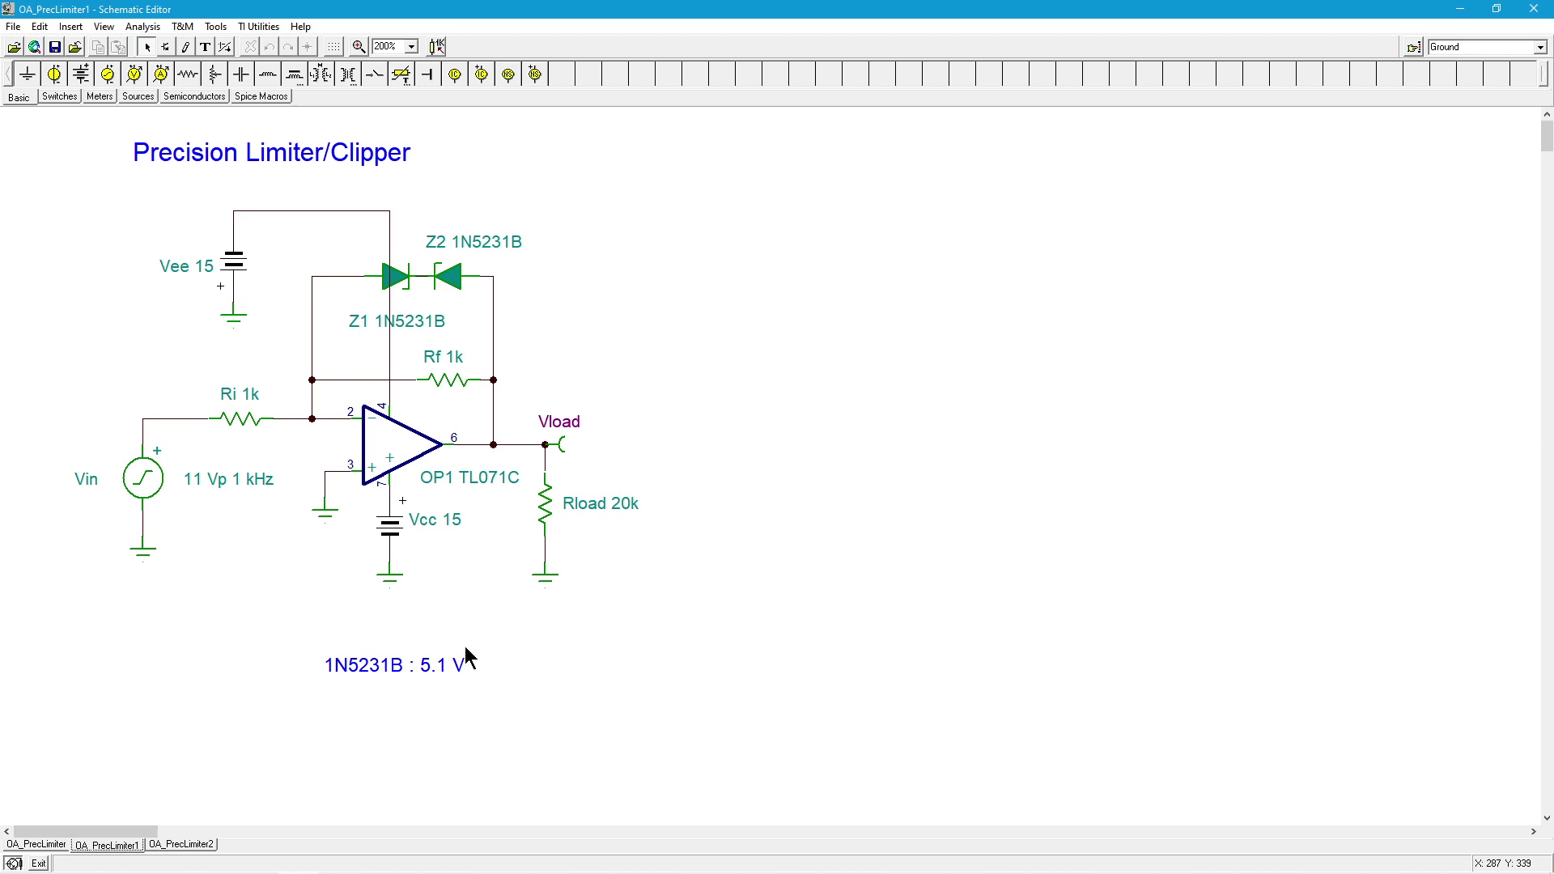
Step: Run the transient analysis on the Zener circuit and place a Vin/Vload legend on the ±5.5 V clipped plot
left_click(159, 28)
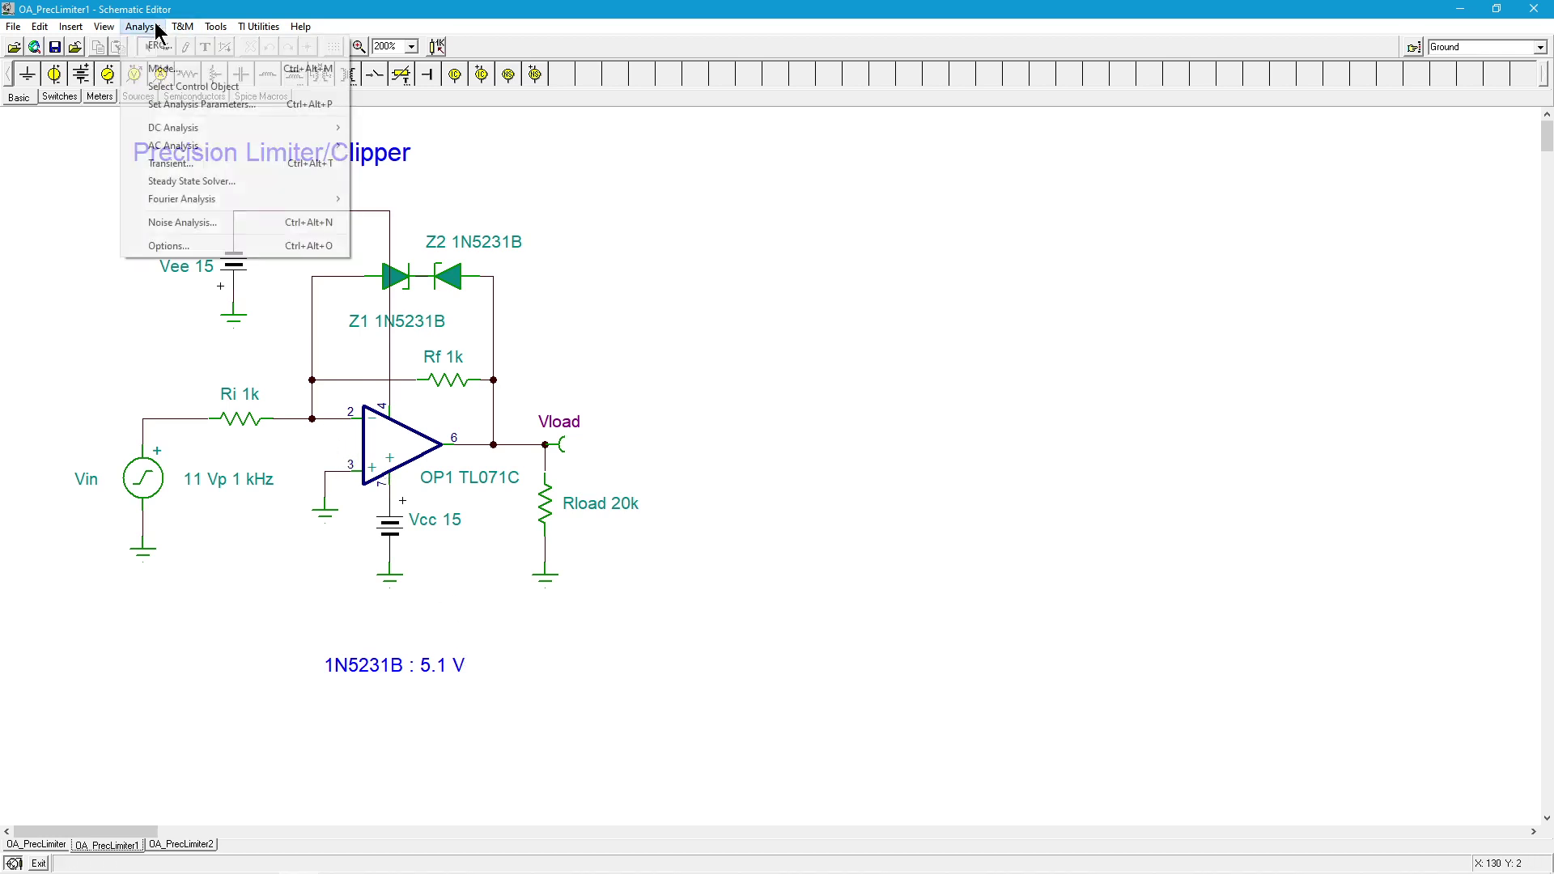
left_click(215, 166)
left_click(881, 391)
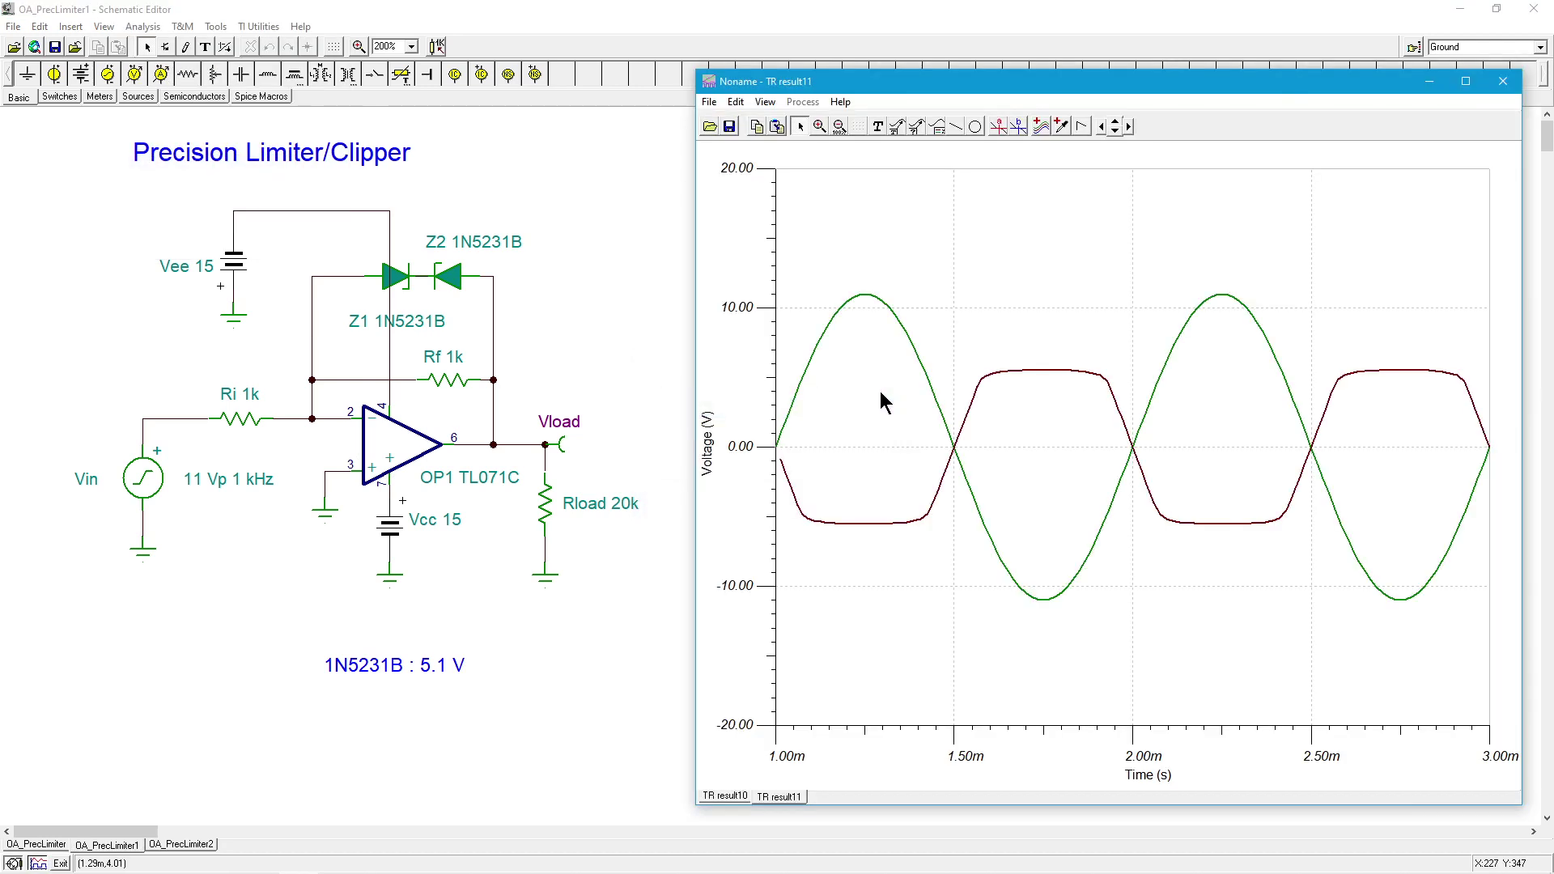
left_click(935, 127)
left_click(922, 213)
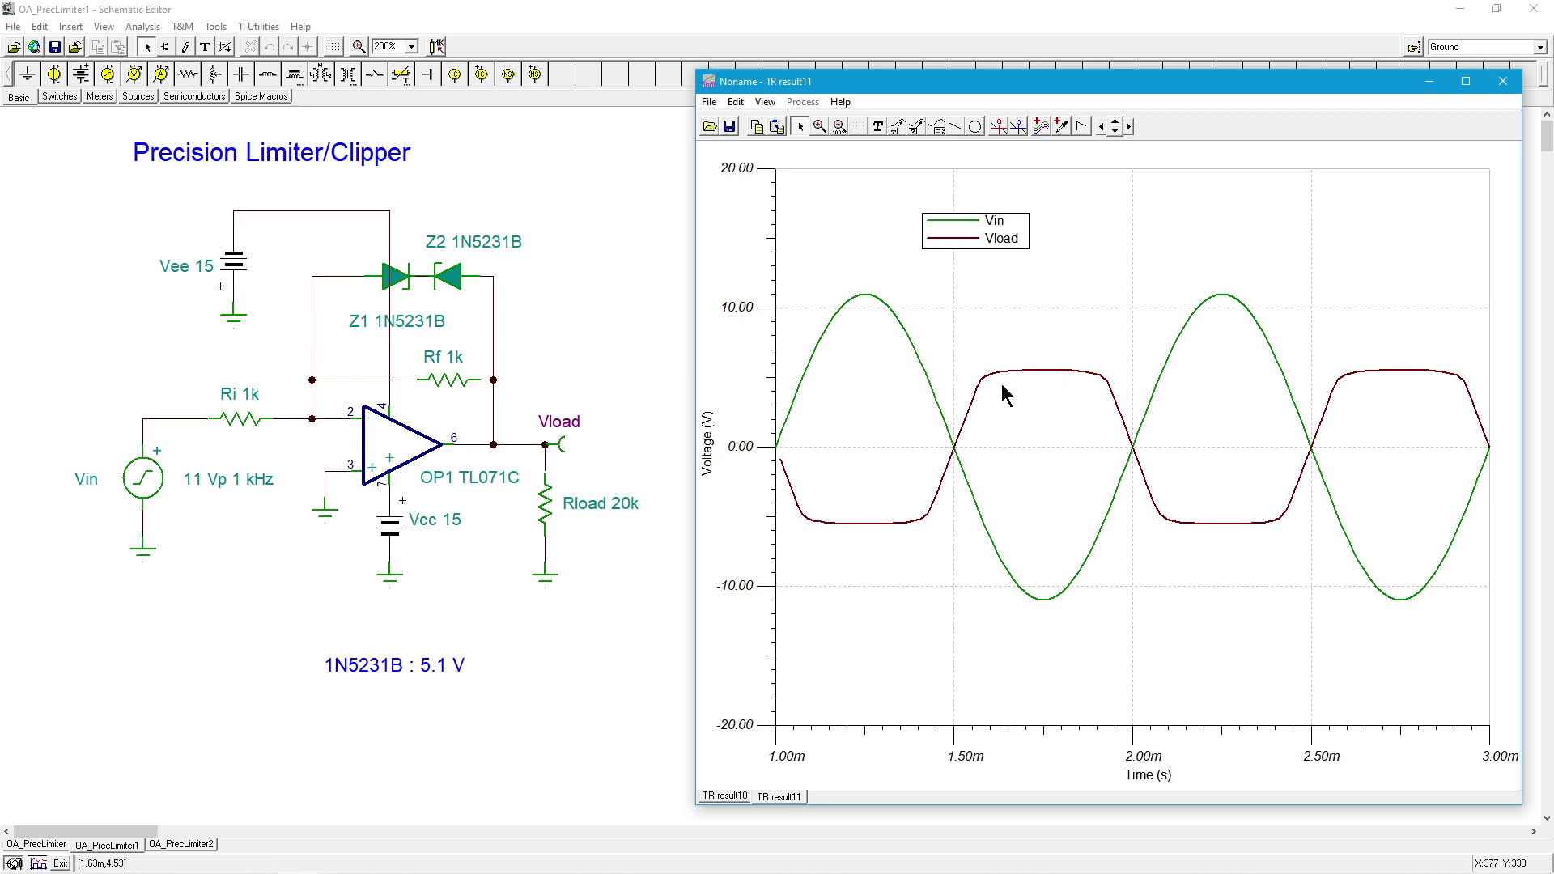
Step: Place cursor a on Vload and read the clipped levels, about −5.54 V and 5.55 V
left_click(997, 126)
left_click(894, 522)
left_click_drag(894, 146, 870, 167)
left_click_drag(1419, 79, 1164, 201)
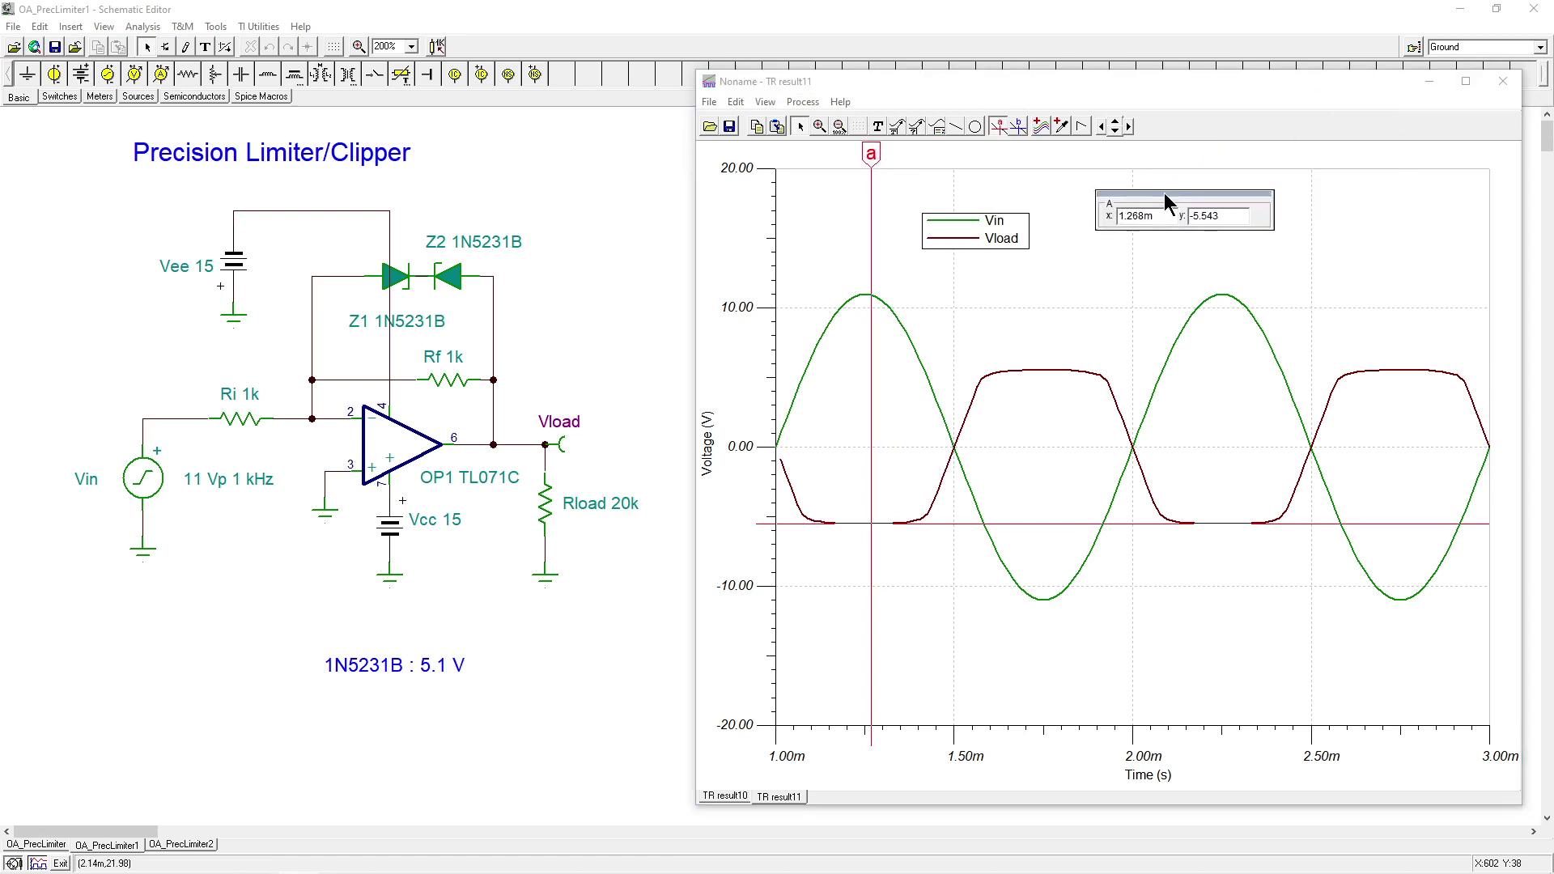
mouse_move(872, 154)
left_mouse_down()
mouse_move(864, 170)
mouse_move(1047, 194)
left_mouse_up()
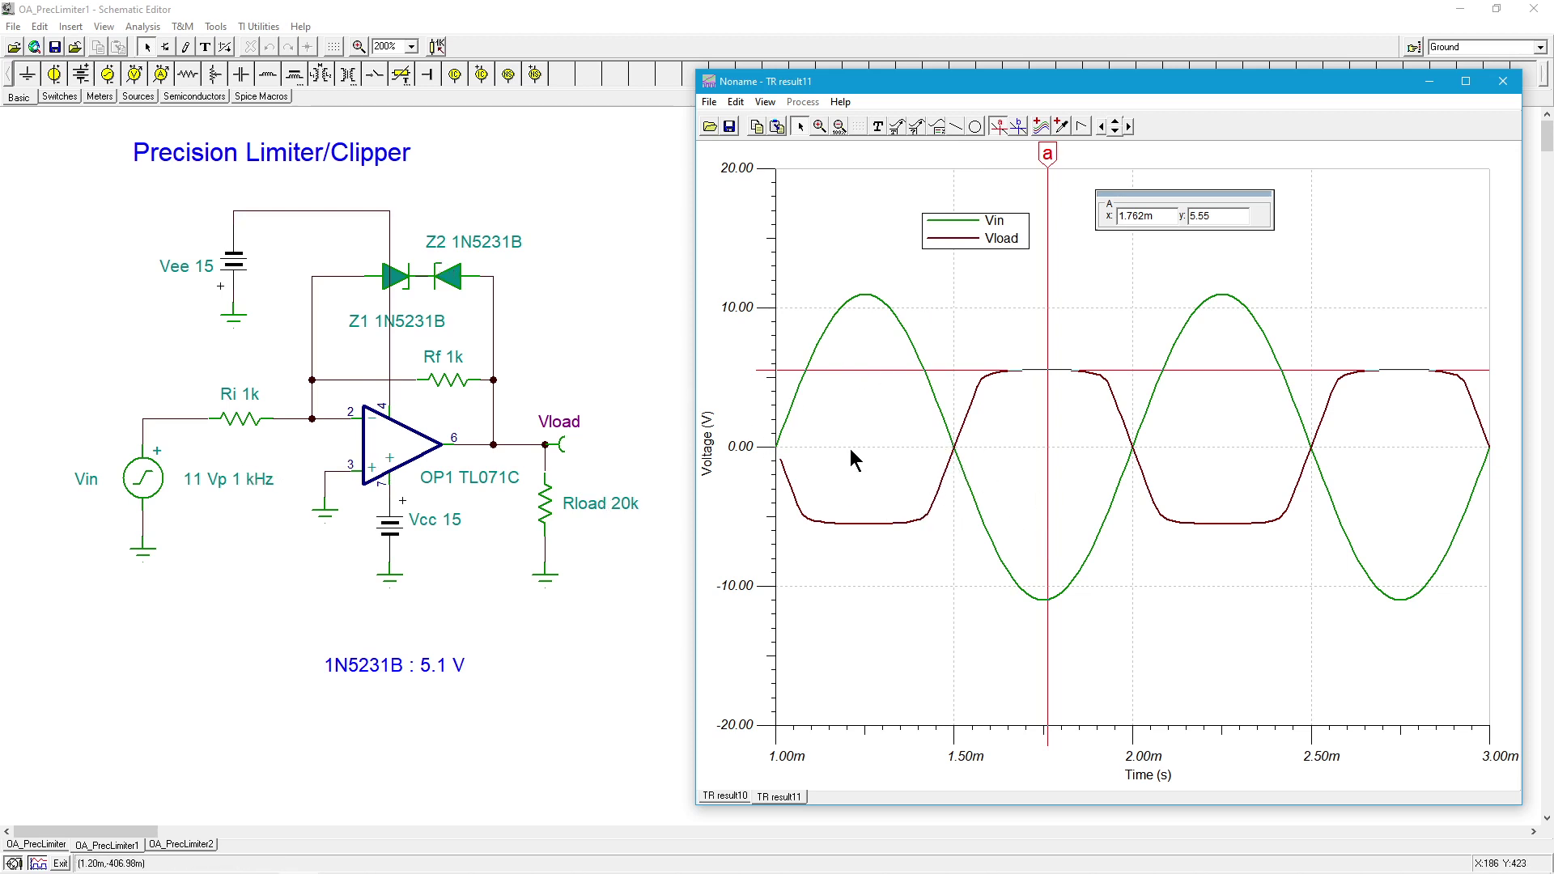
Step: Change the Vin generator's sine amplitude from 11 V to 2 V, keeping 1 kHz
double_click(142, 484)
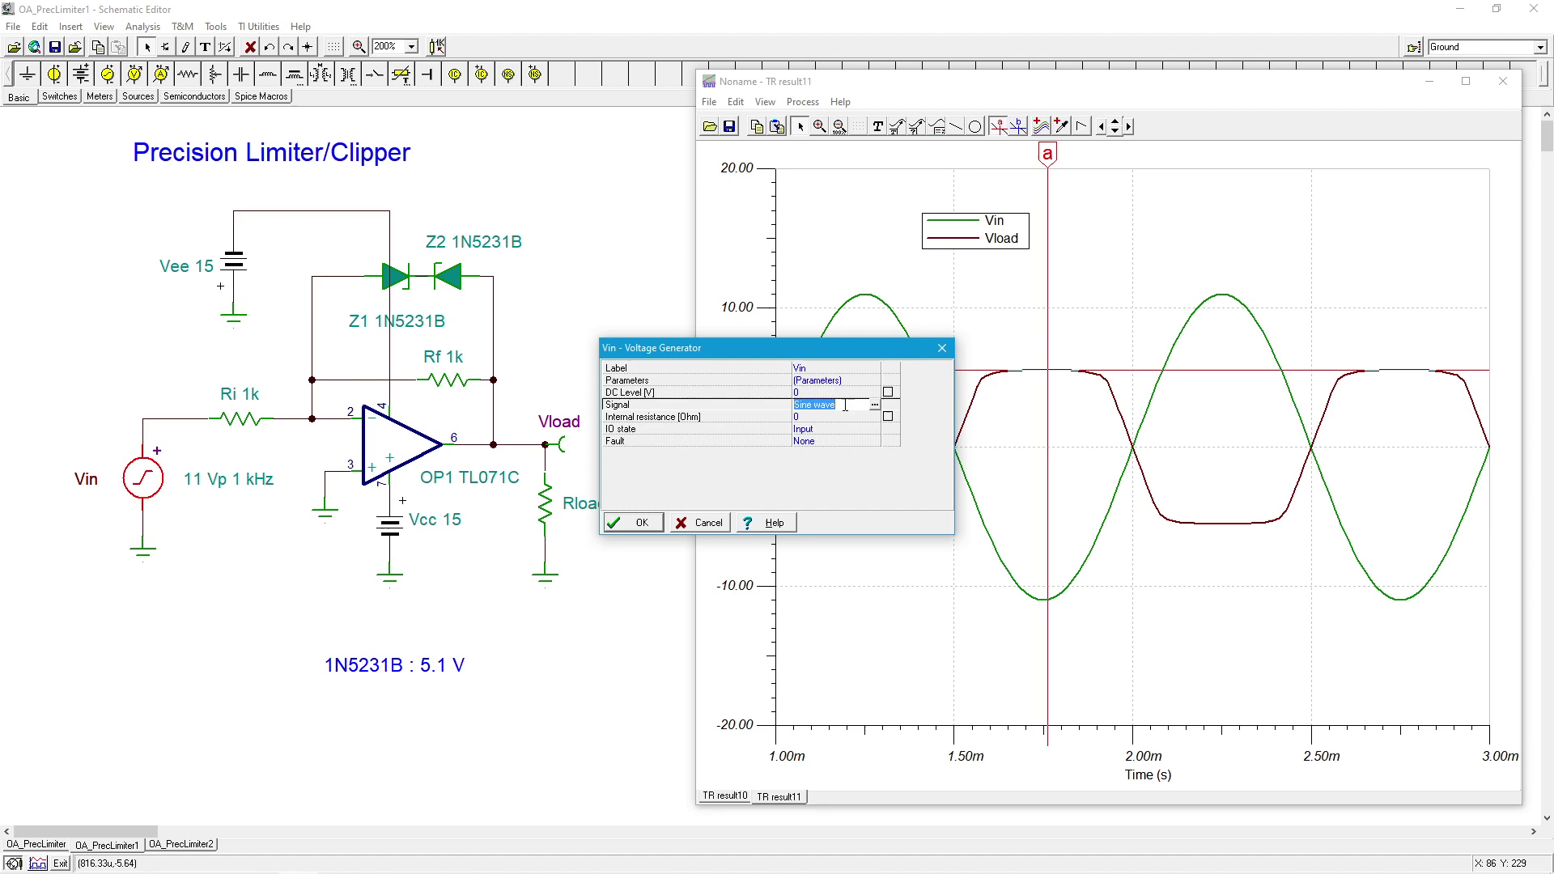
left_click(875, 405)
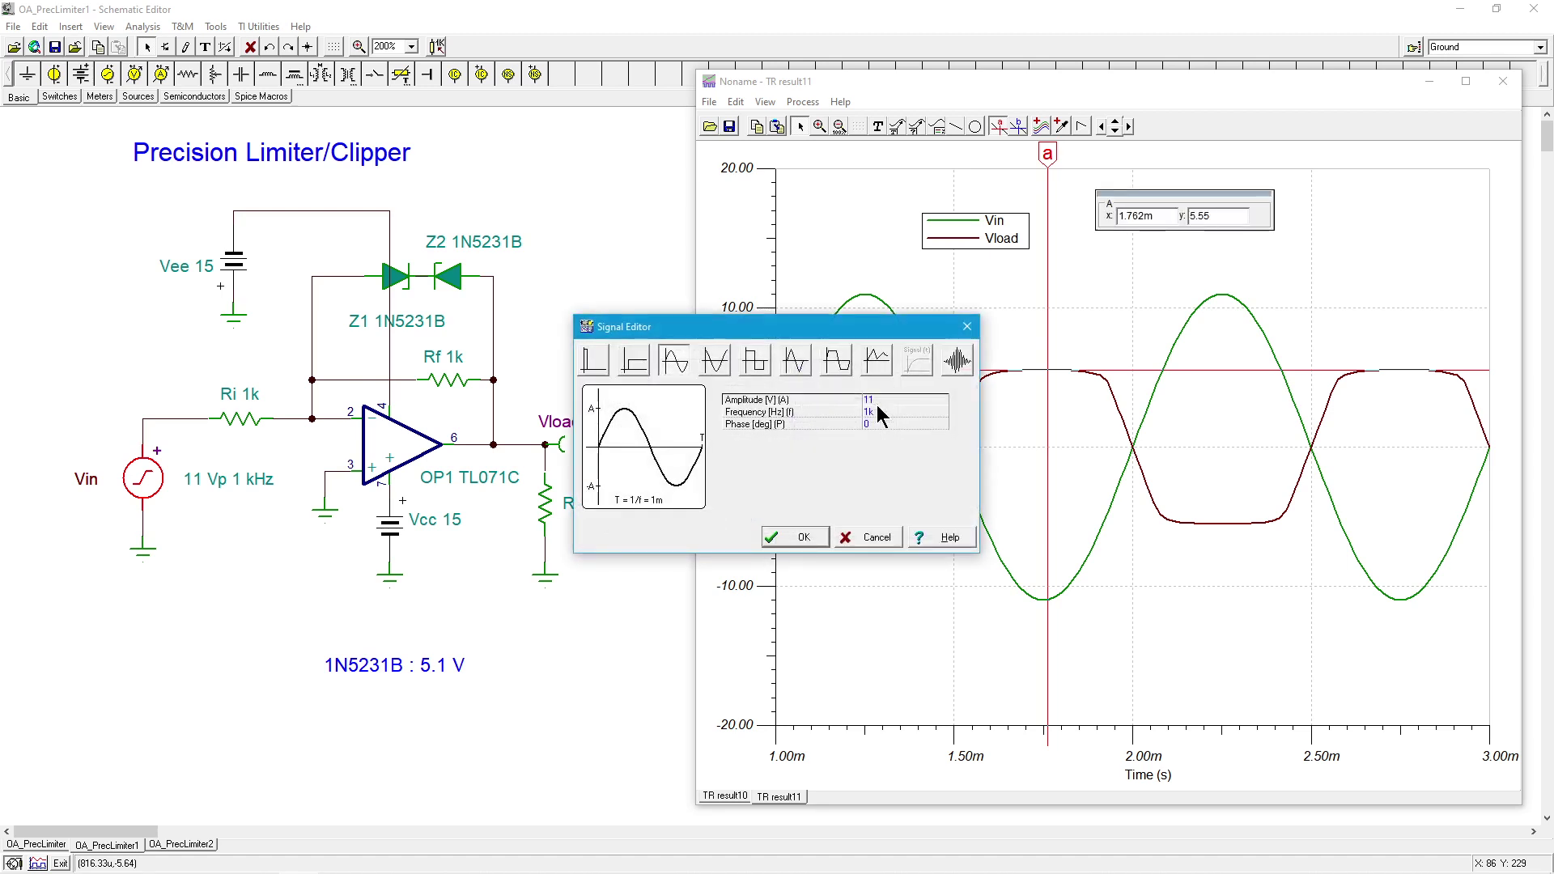
left_click(884, 399)
type("2")
left_click(801, 536)
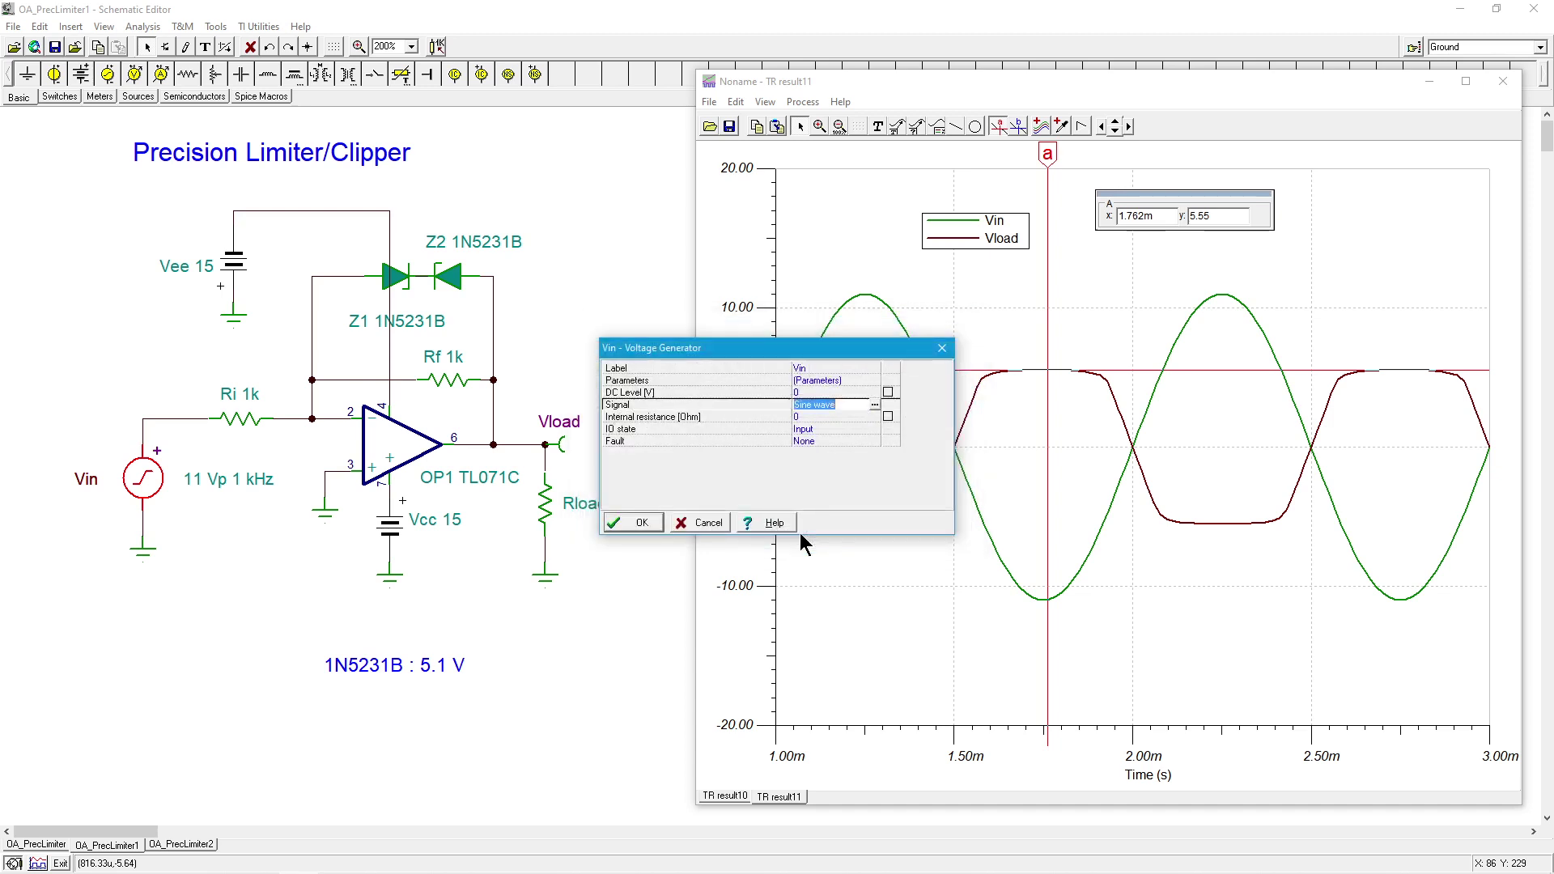
left_click(643, 524)
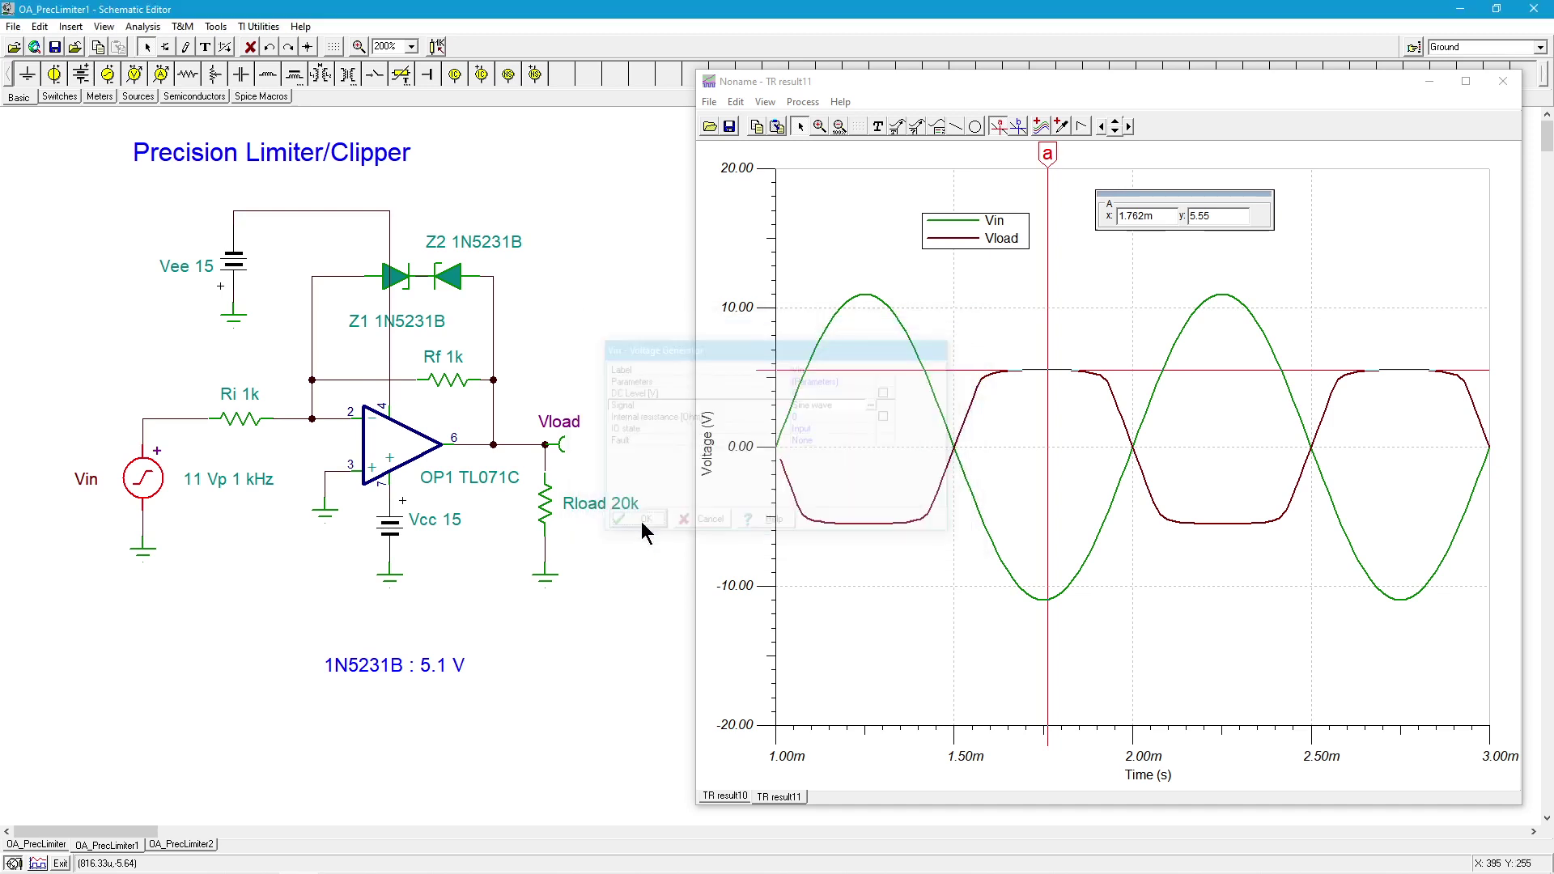
Step: Simulate the 2 V input, add a Vin/Vload legend, then close the TR result12 plot
left_click(142, 26)
left_click(185, 162)
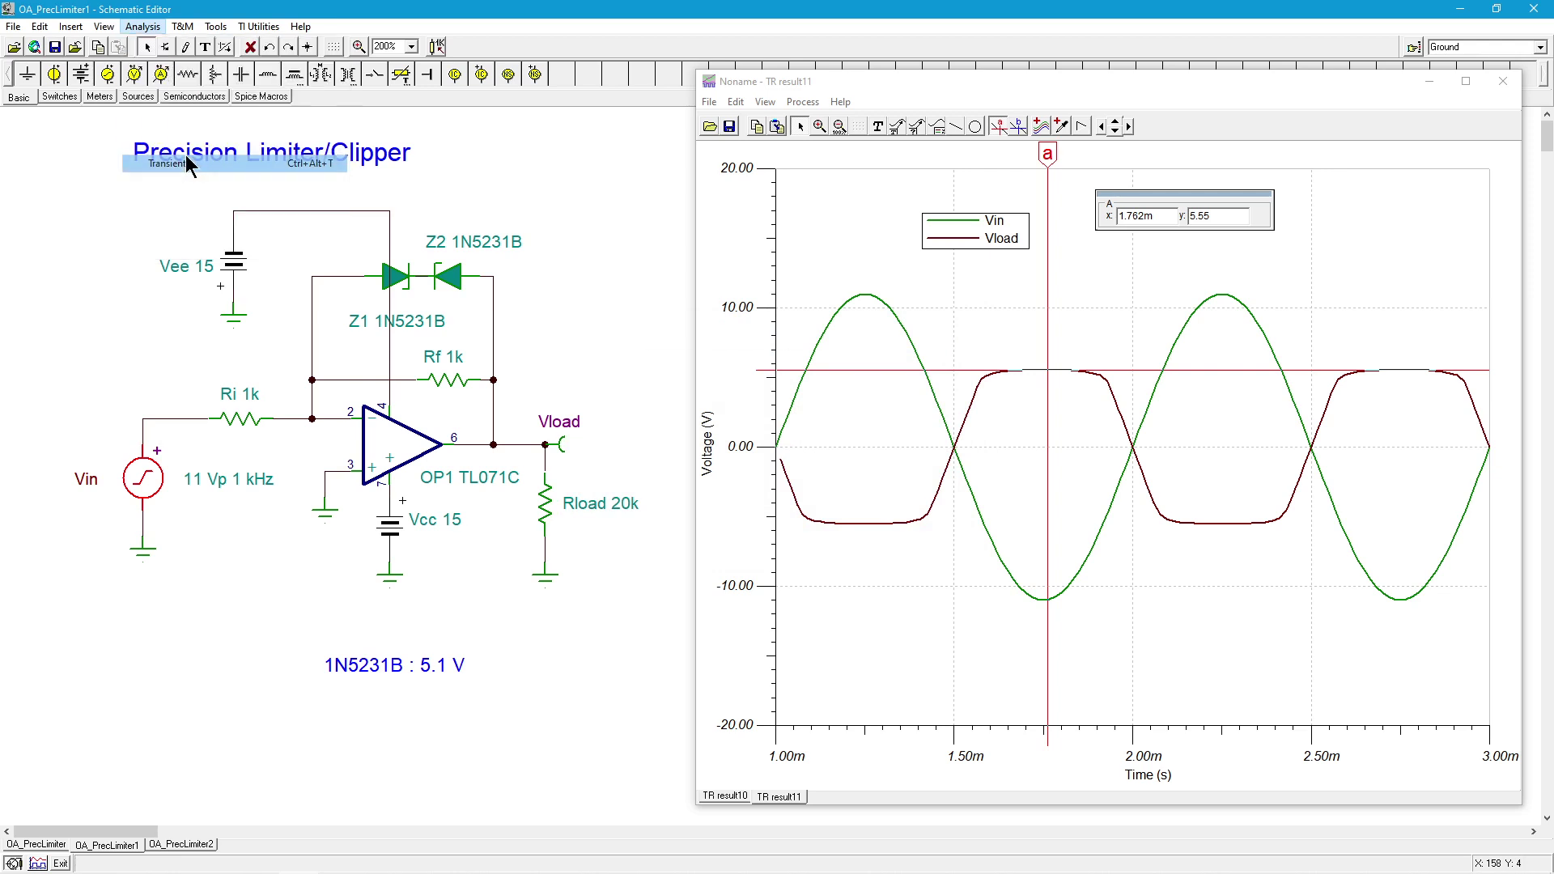
left_click(883, 394)
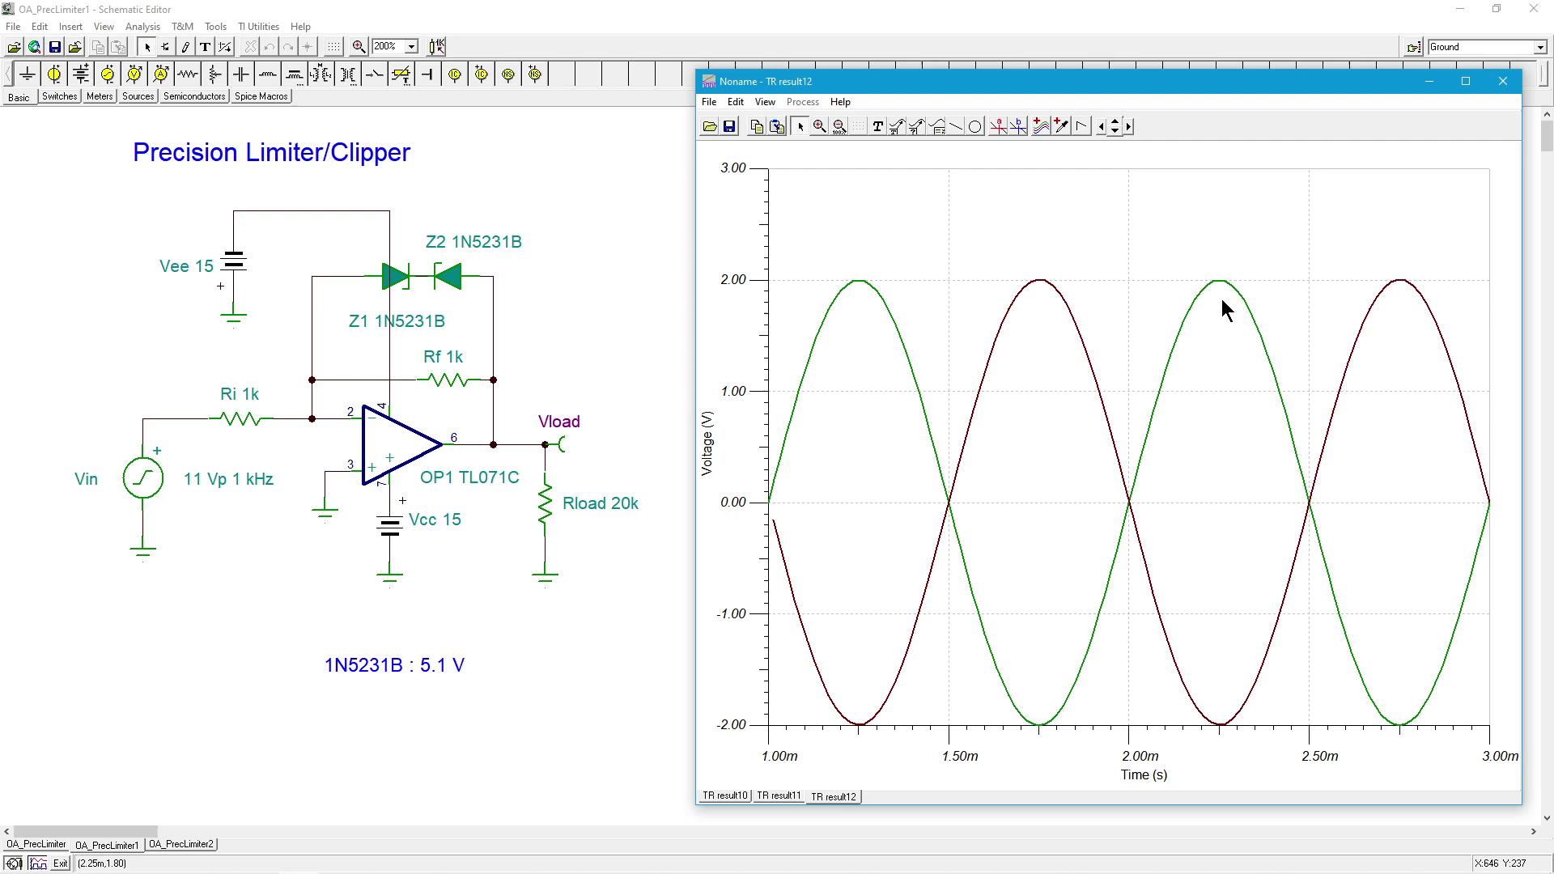
left_click(938, 127)
left_click(922, 178)
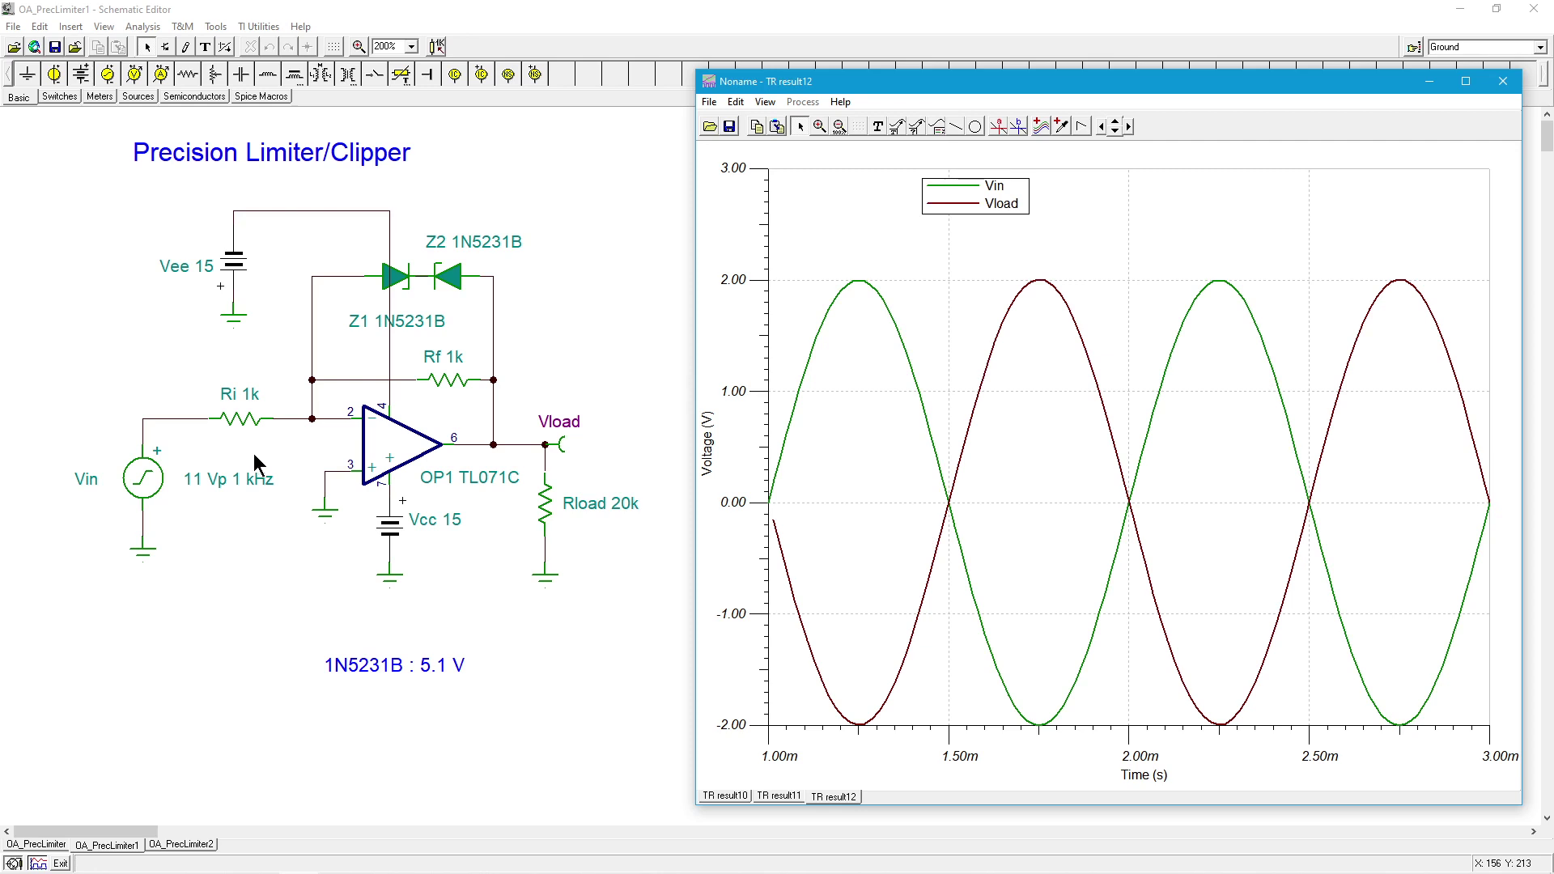
left_click(1502, 82)
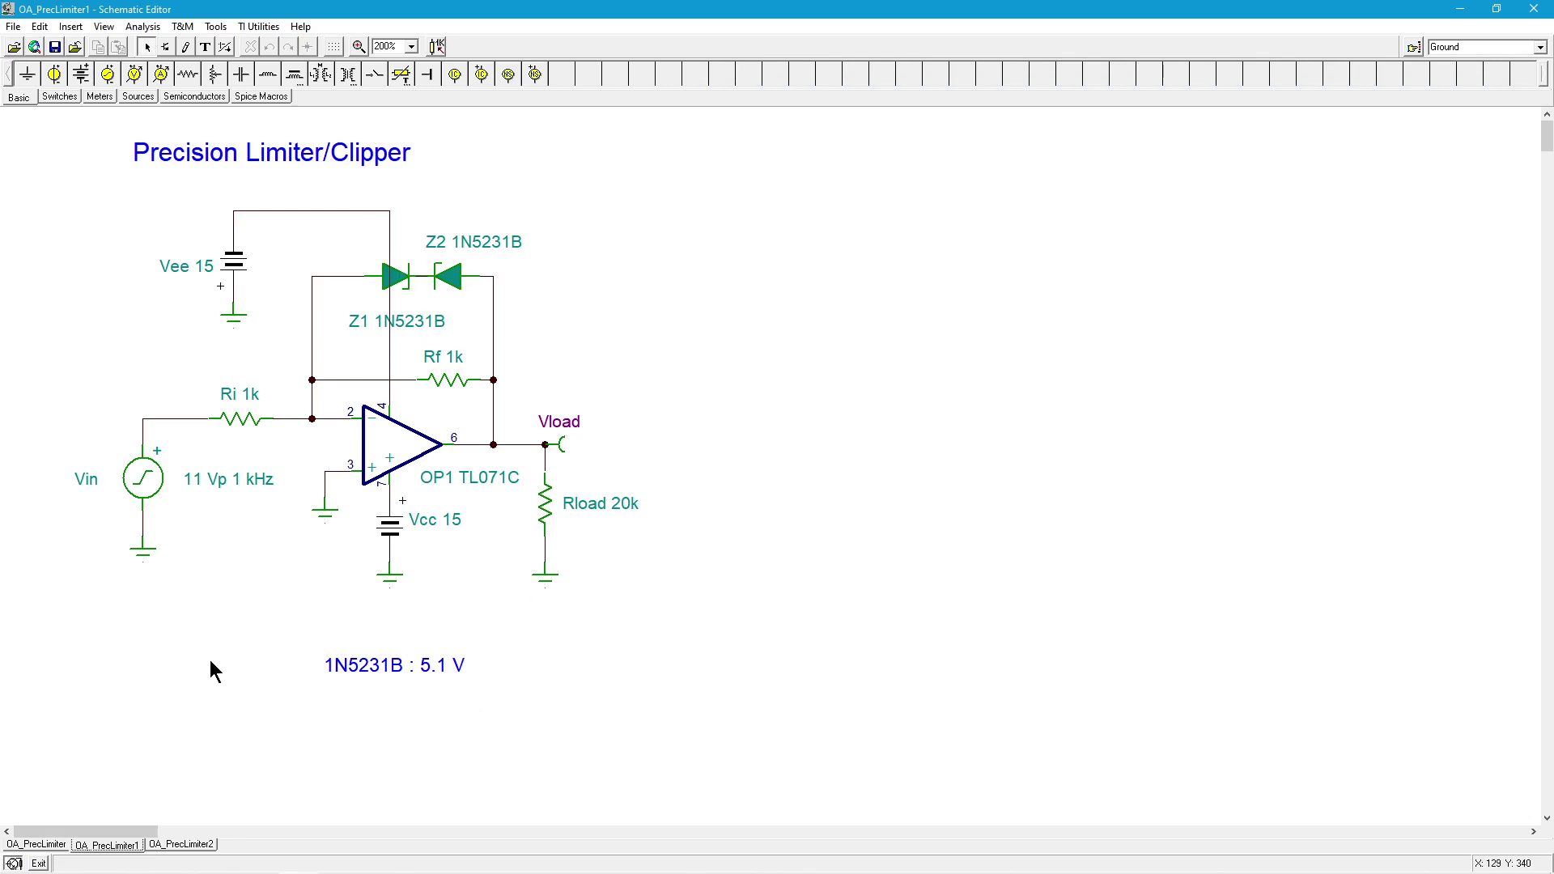
Step: Switch to the OA_PrecLimiter2 sheet with the 1N5231B and 3.6 V 1N5227B Zeners across Rf 10k
left_click(183, 845)
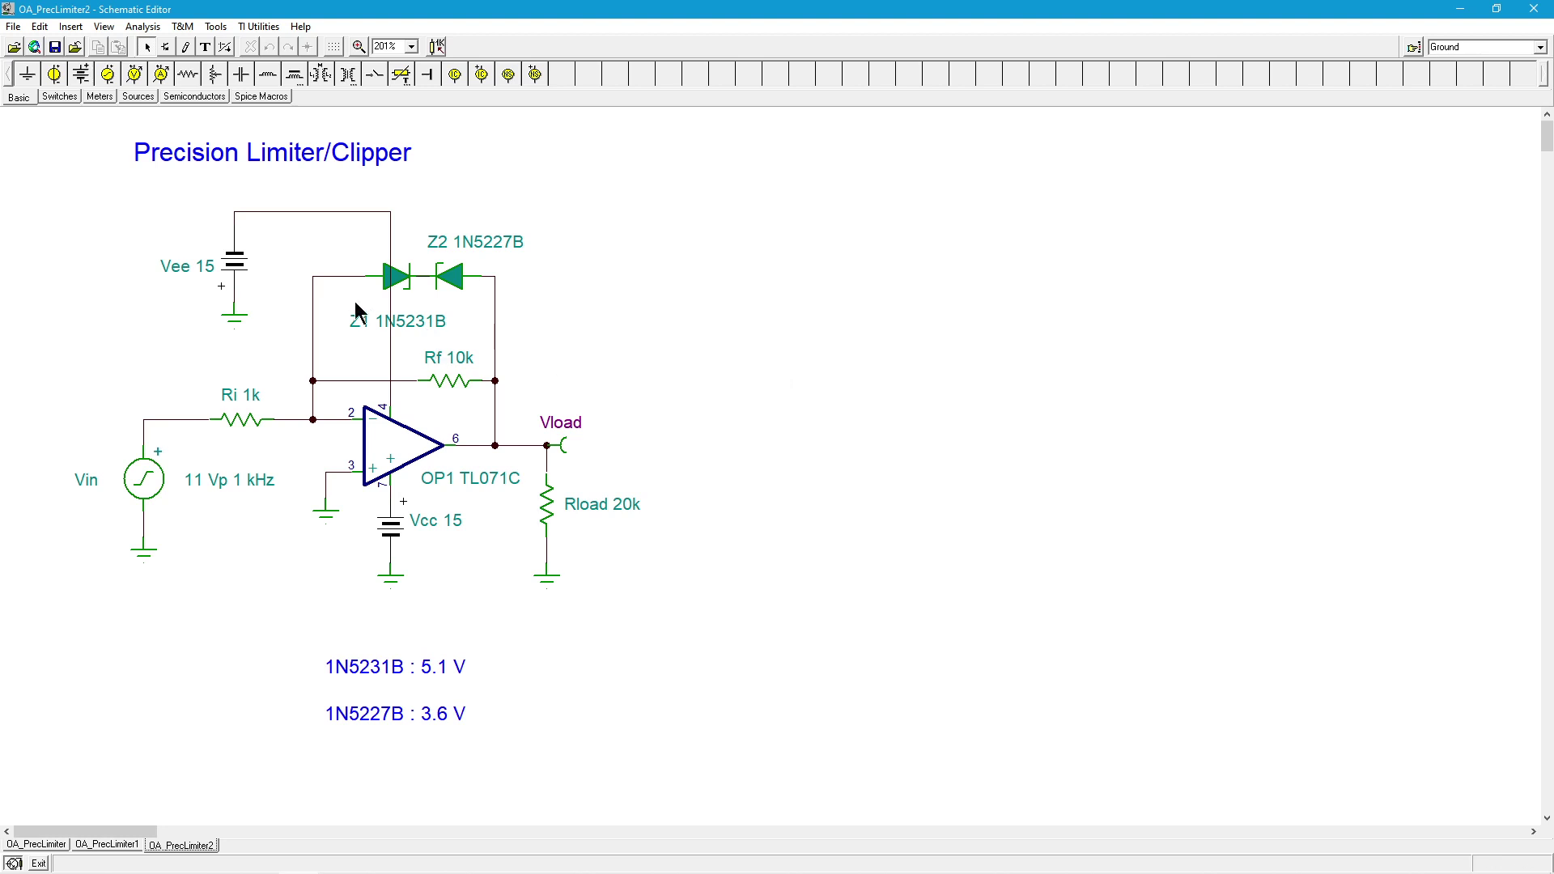
Step: Run the 1m–3m s transient analysis showing Vload clipped unevenly near +5.7 V and −3.7 V
left_click(144, 26)
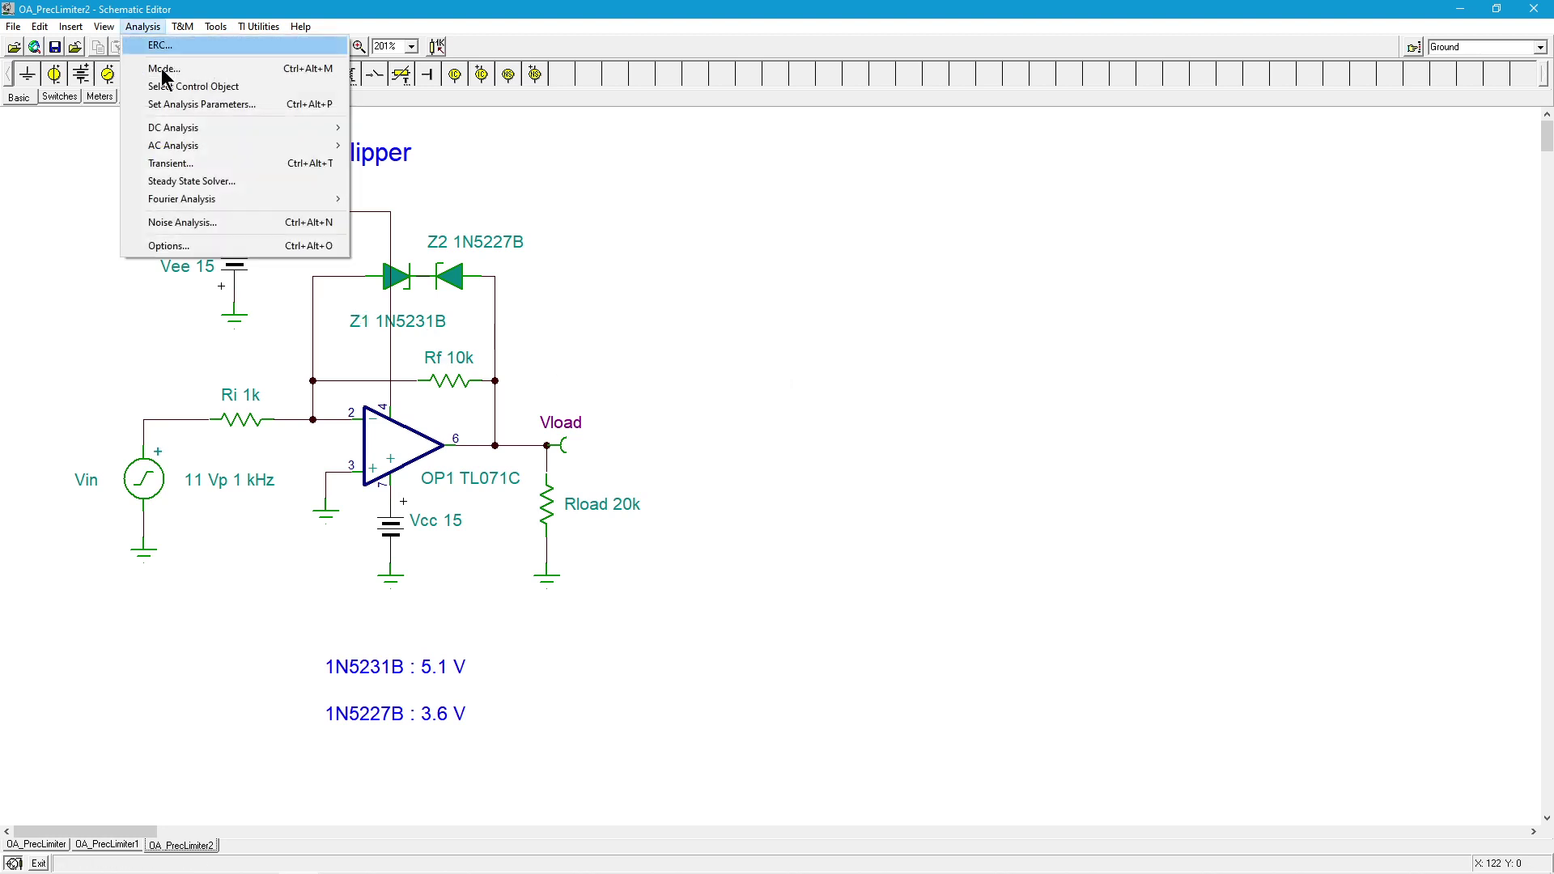
left_click(212, 165)
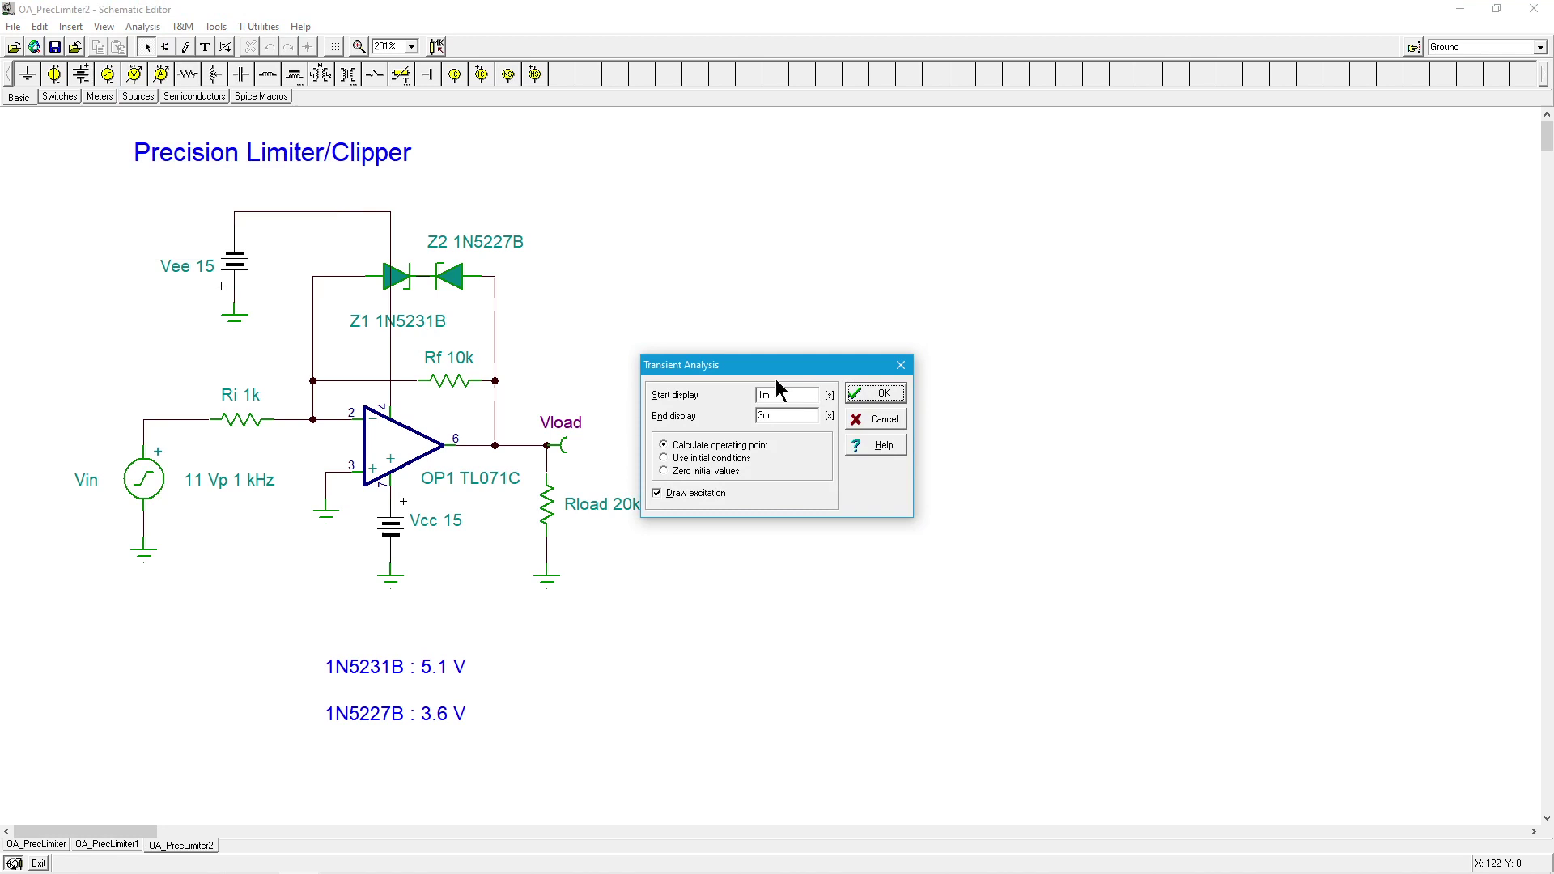
left_click(878, 392)
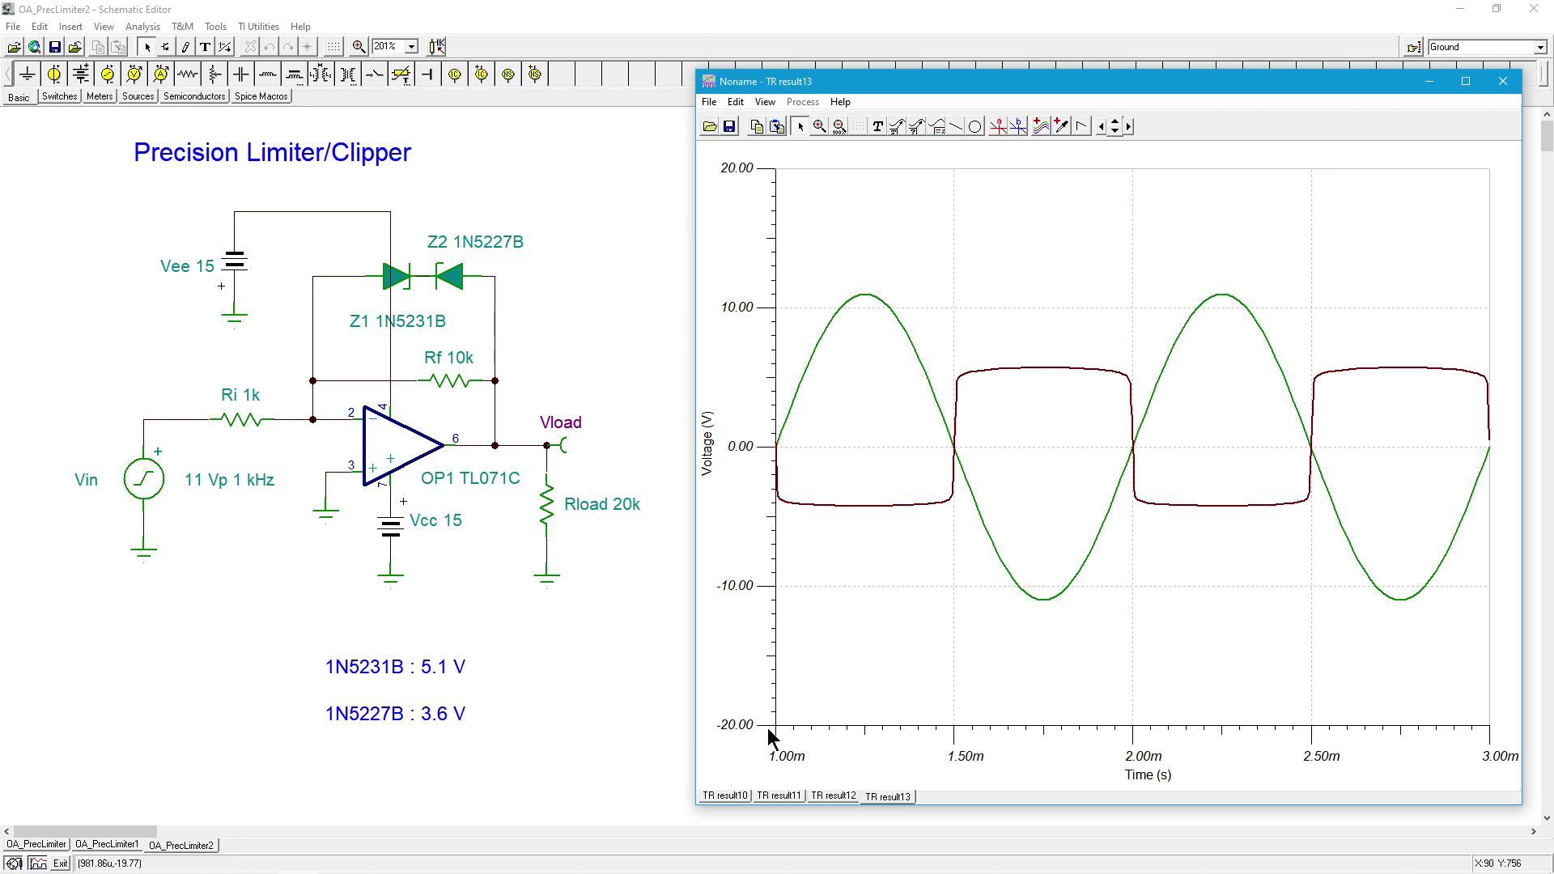
Step: Compare result11 with result13, then slide cursor a on Vload to read the 5.7 V clip level
left_click(778, 795)
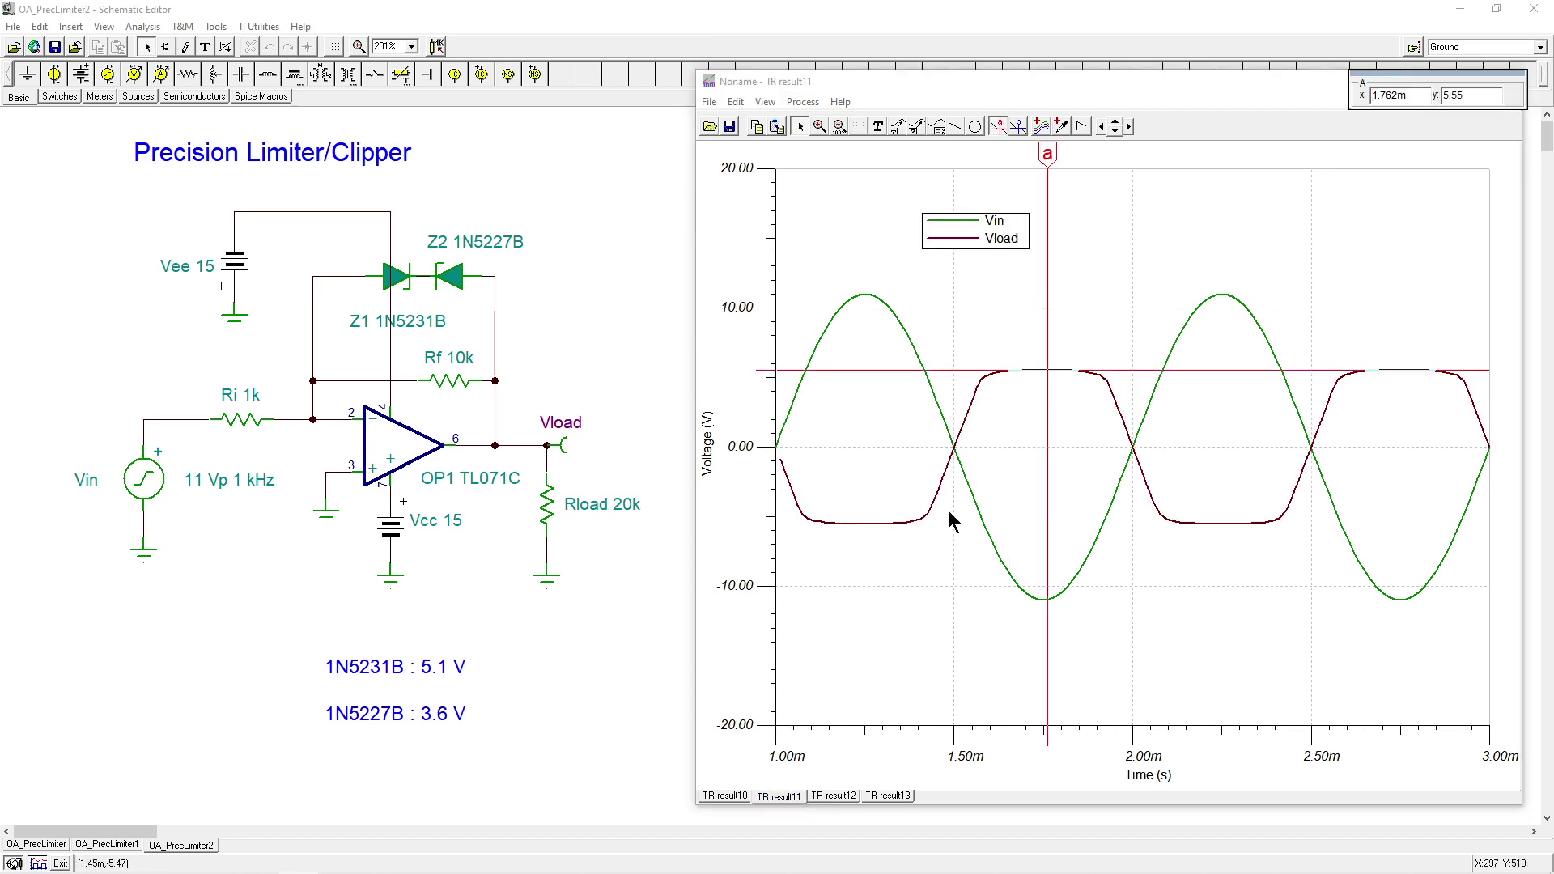
left_click(890, 795)
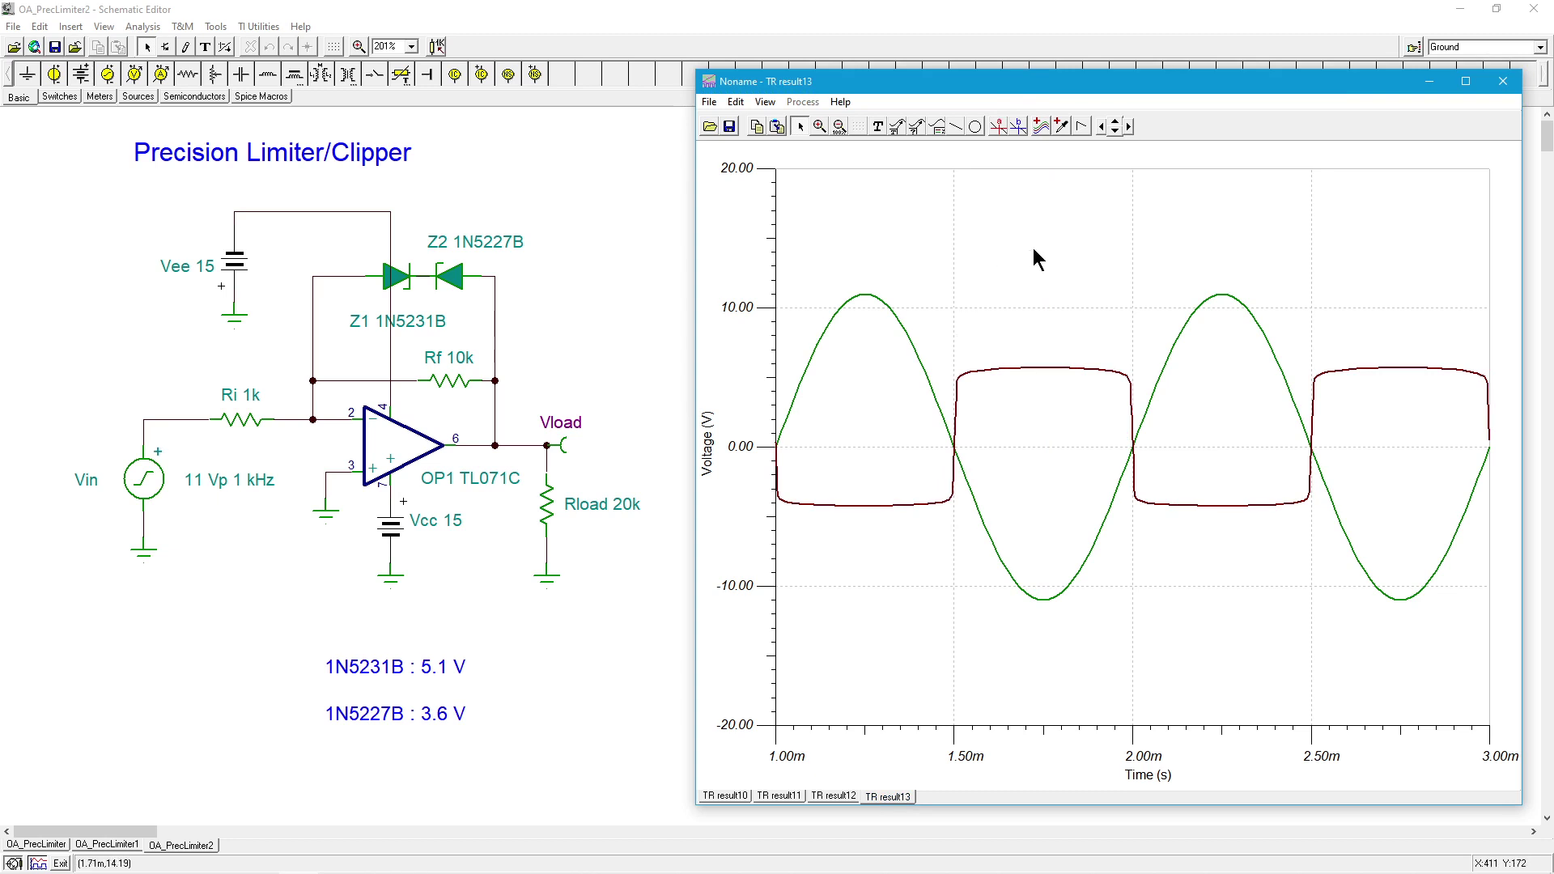
left_click(997, 126)
left_click(867, 506)
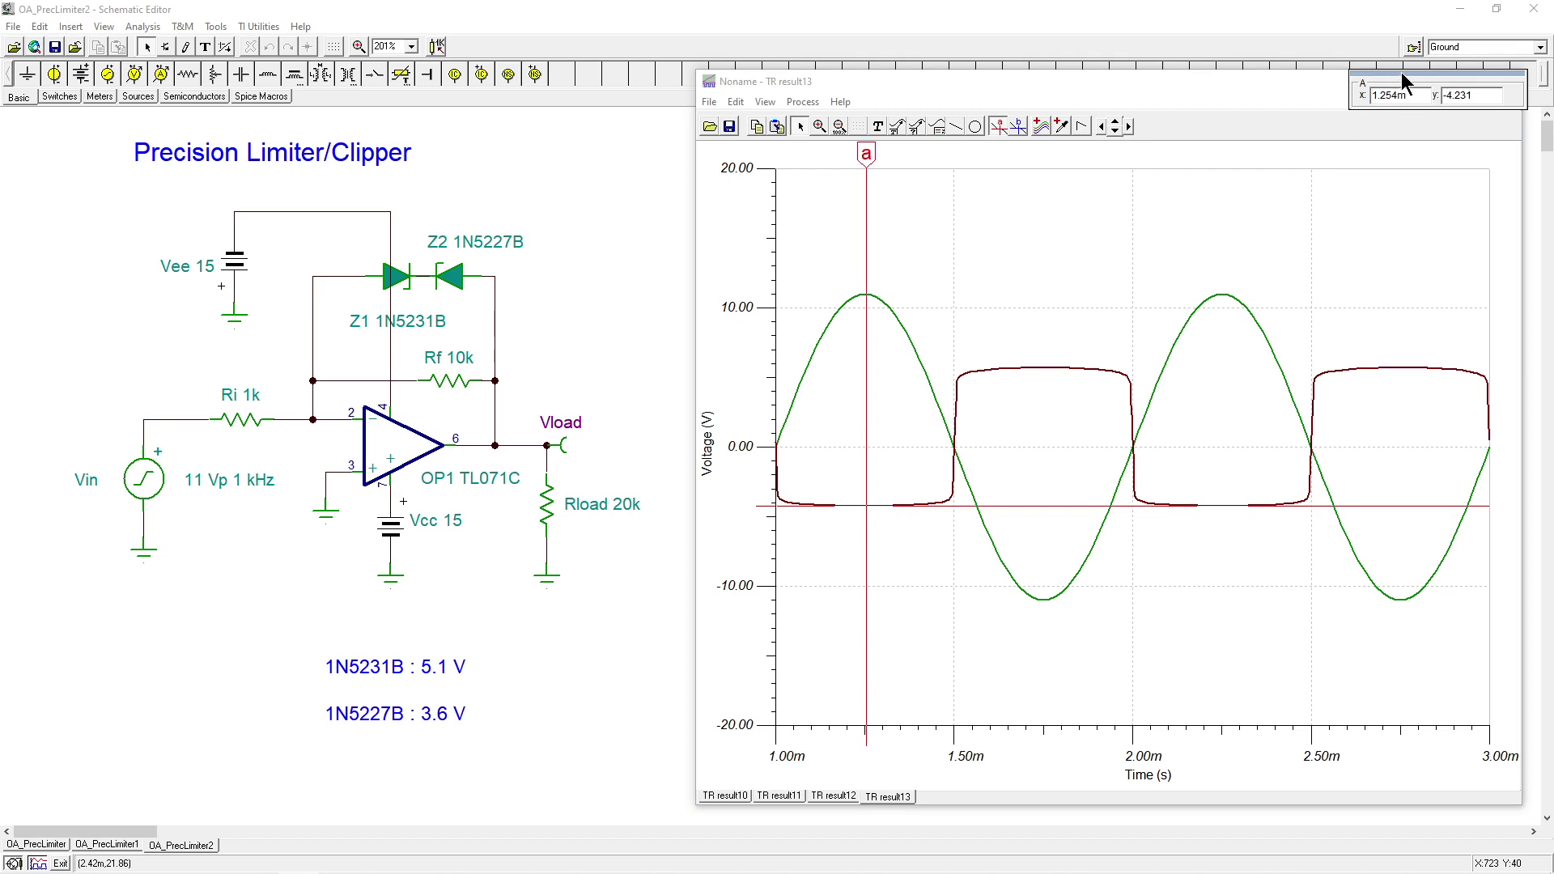
left_click_drag(1401, 72, 1112, 217)
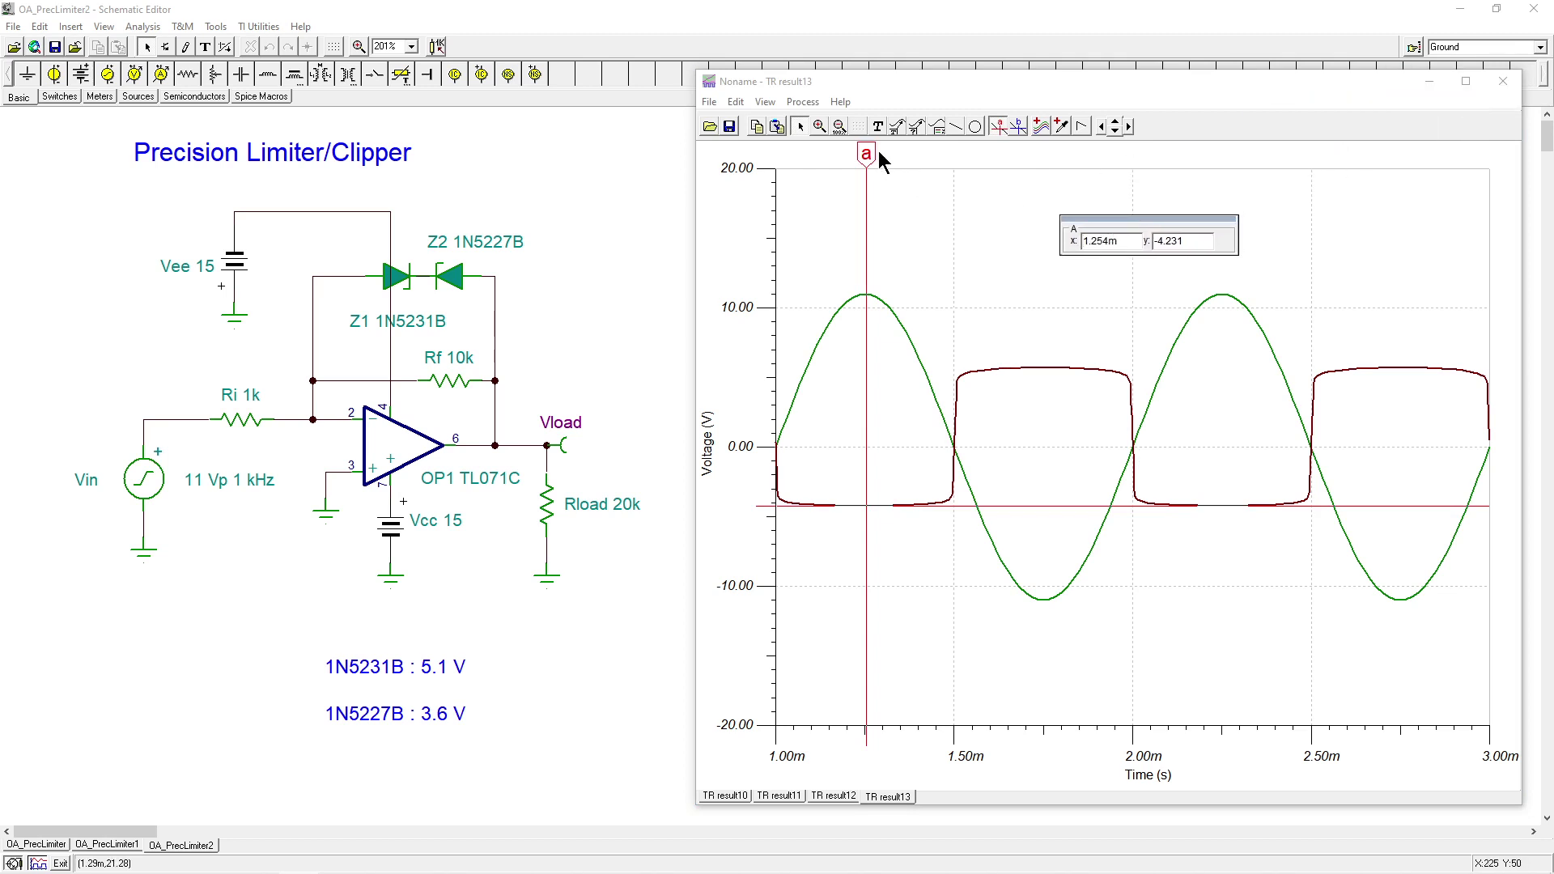
mouse_move(866, 154)
left_mouse_down()
mouse_move(866, 199)
mouse_move(1041, 212)
left_mouse_up()
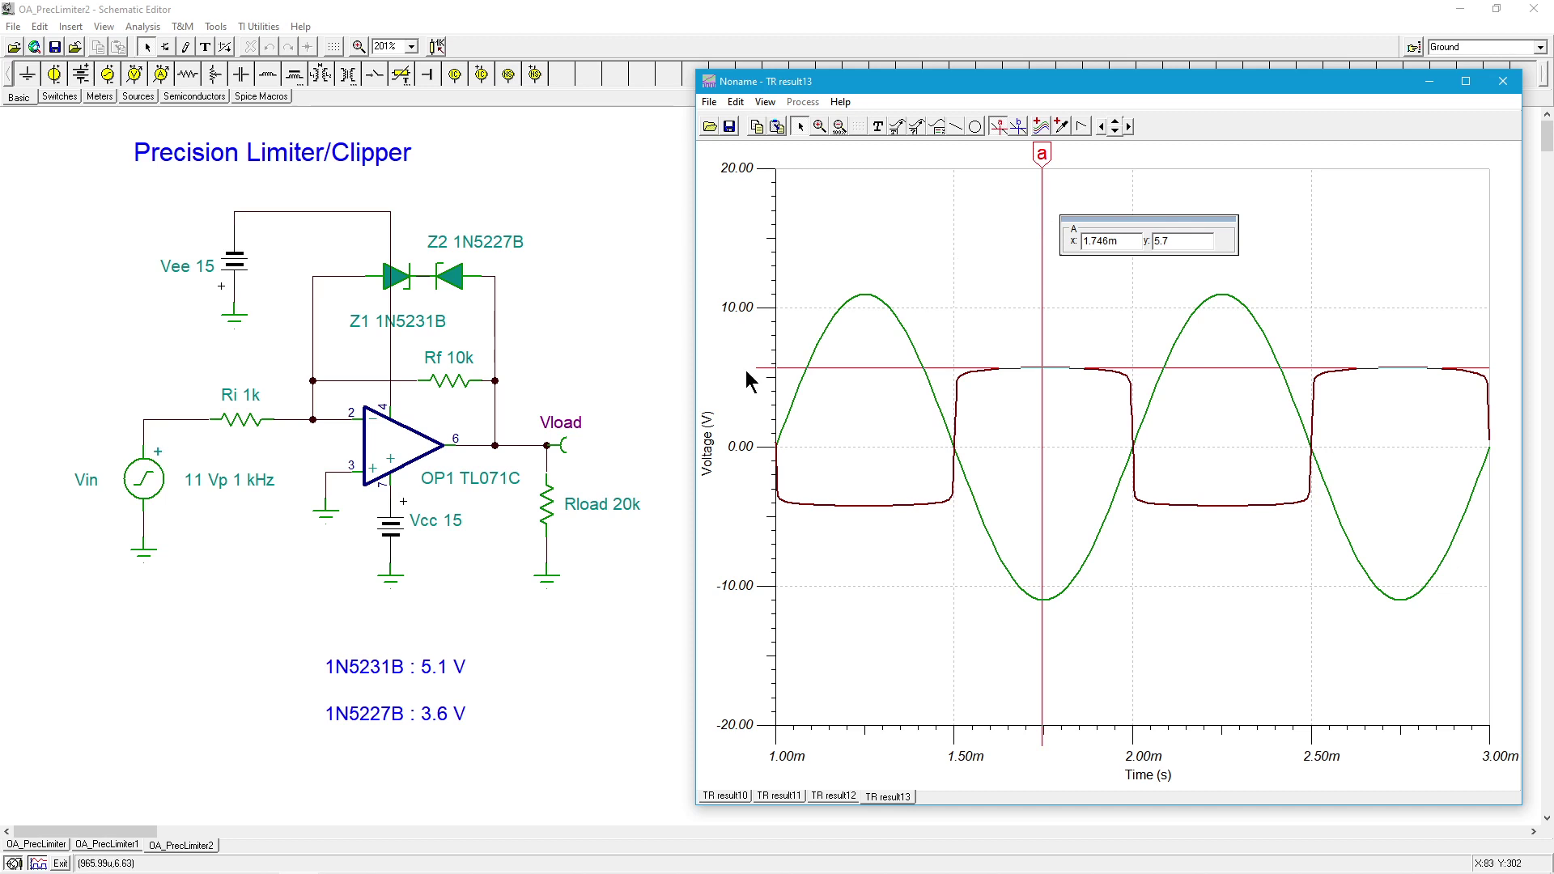
Step: Set the Vin sine amplitude to .1 V in the Signal Editor and confirm both dialogs
double_click(149, 486)
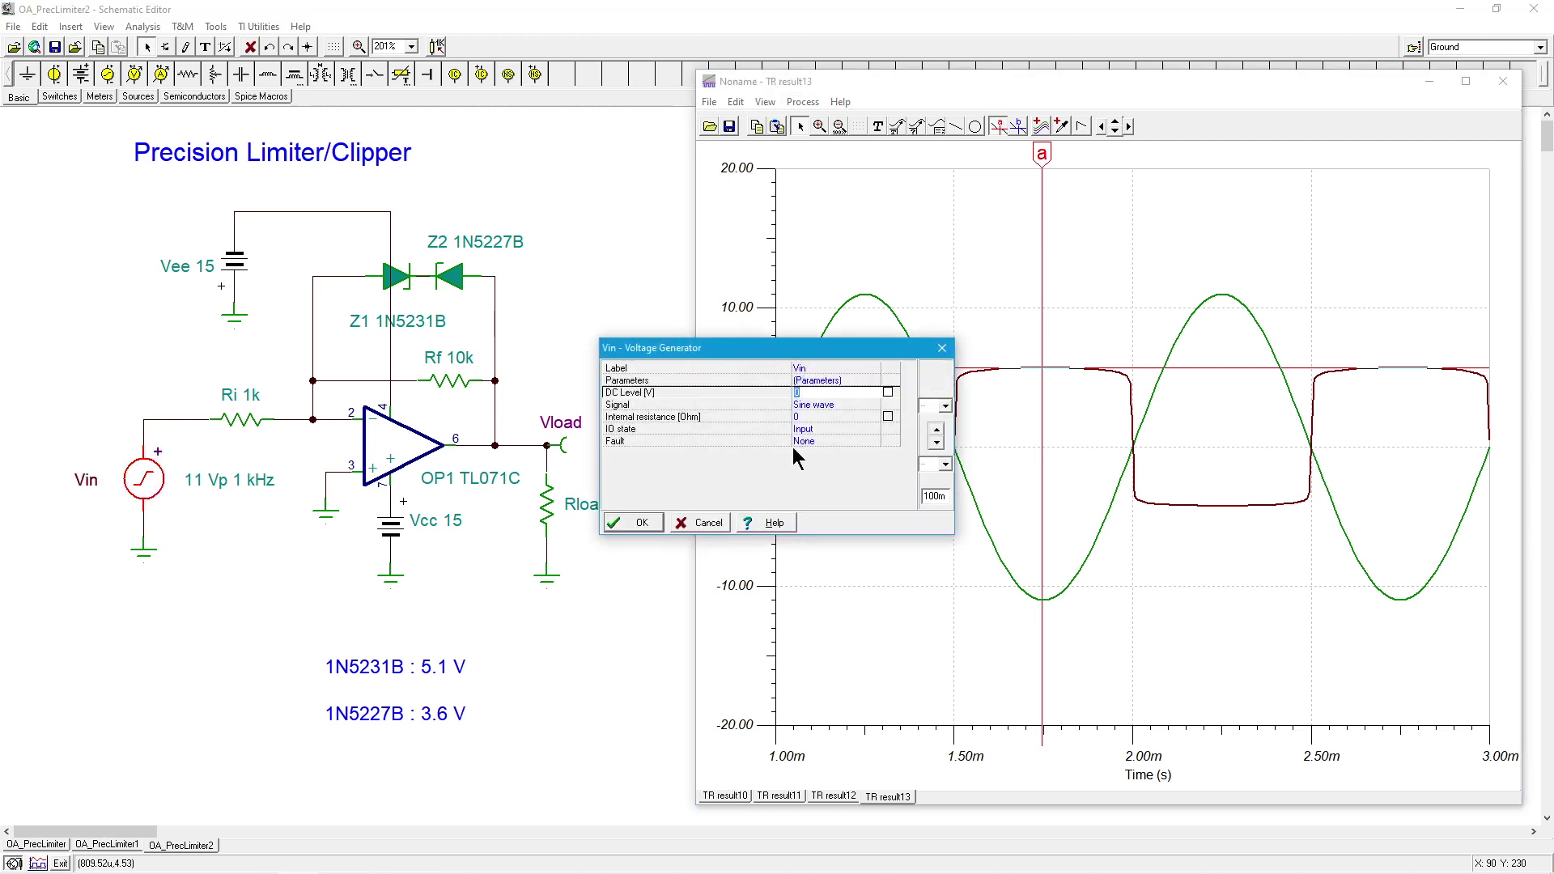
left_click(824, 403)
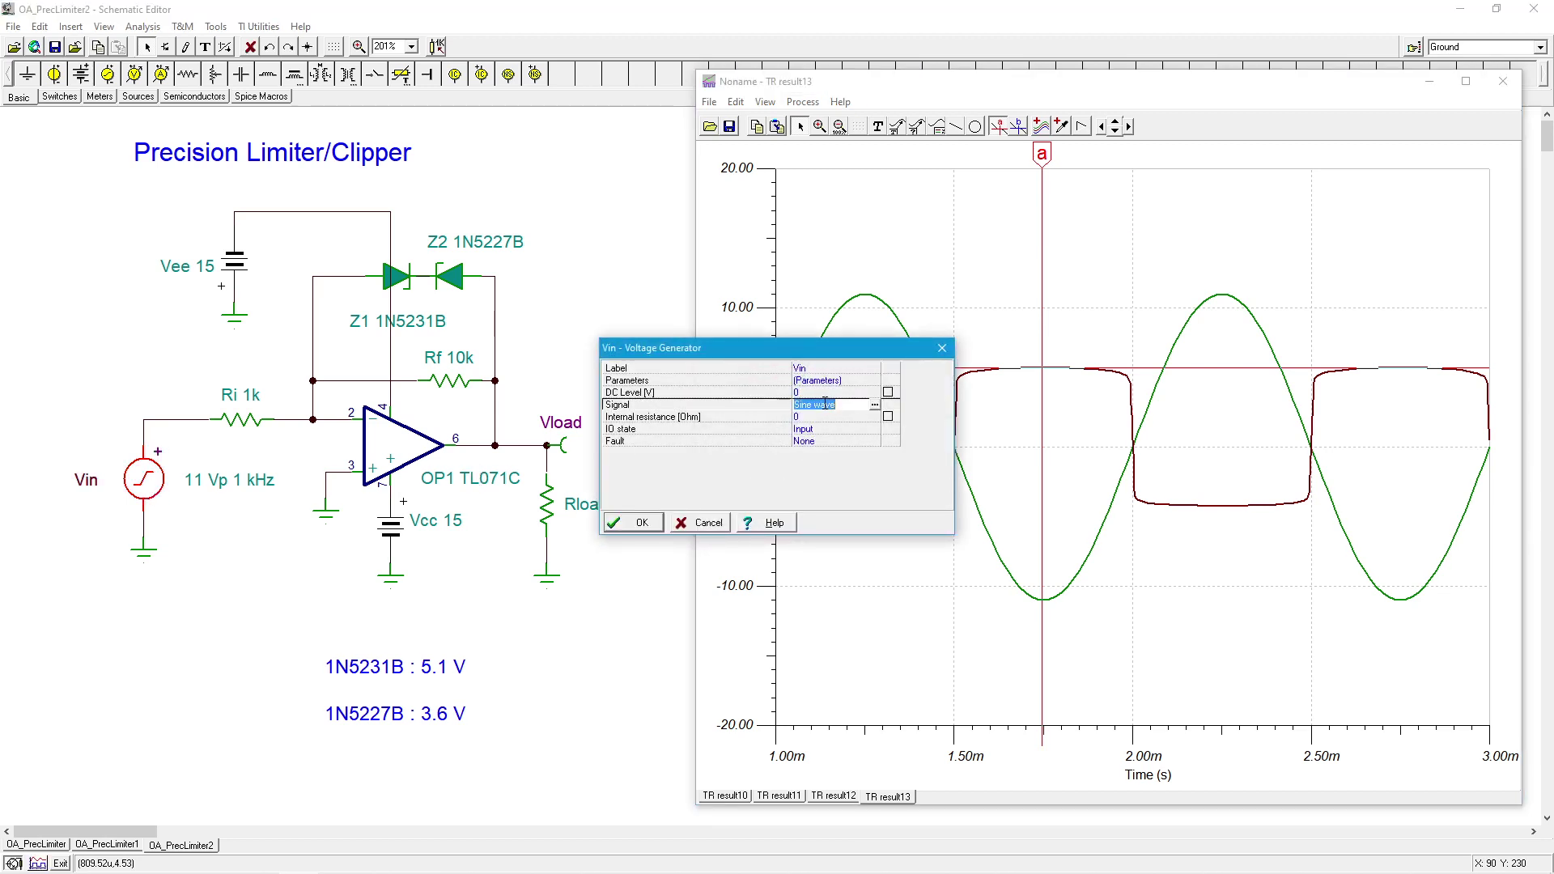
left_click(874, 404)
left_click(894, 399)
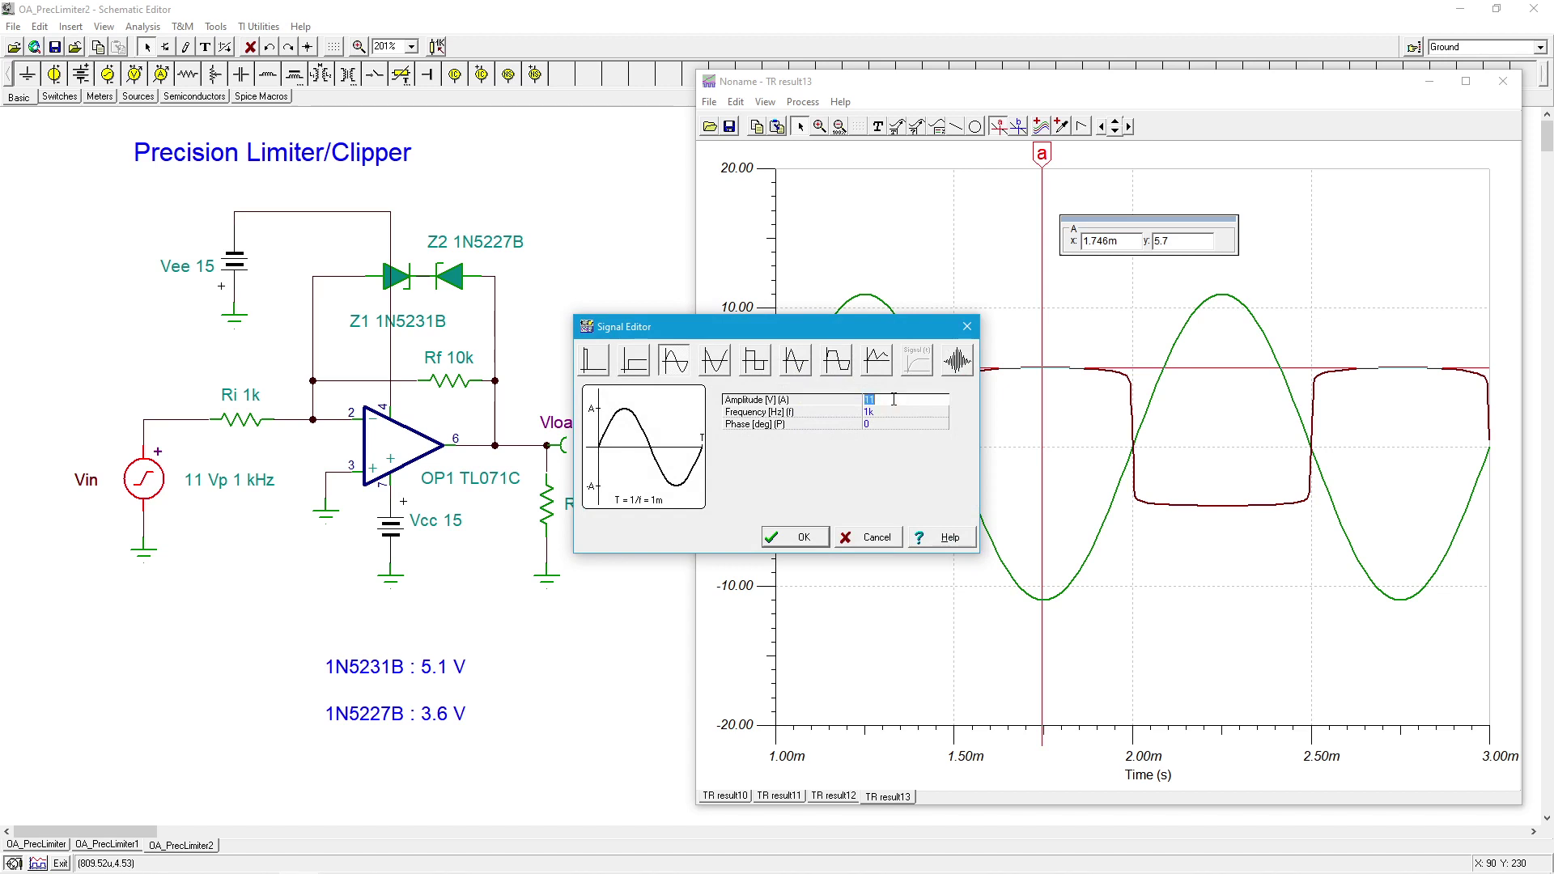
type(".")
key("Return")
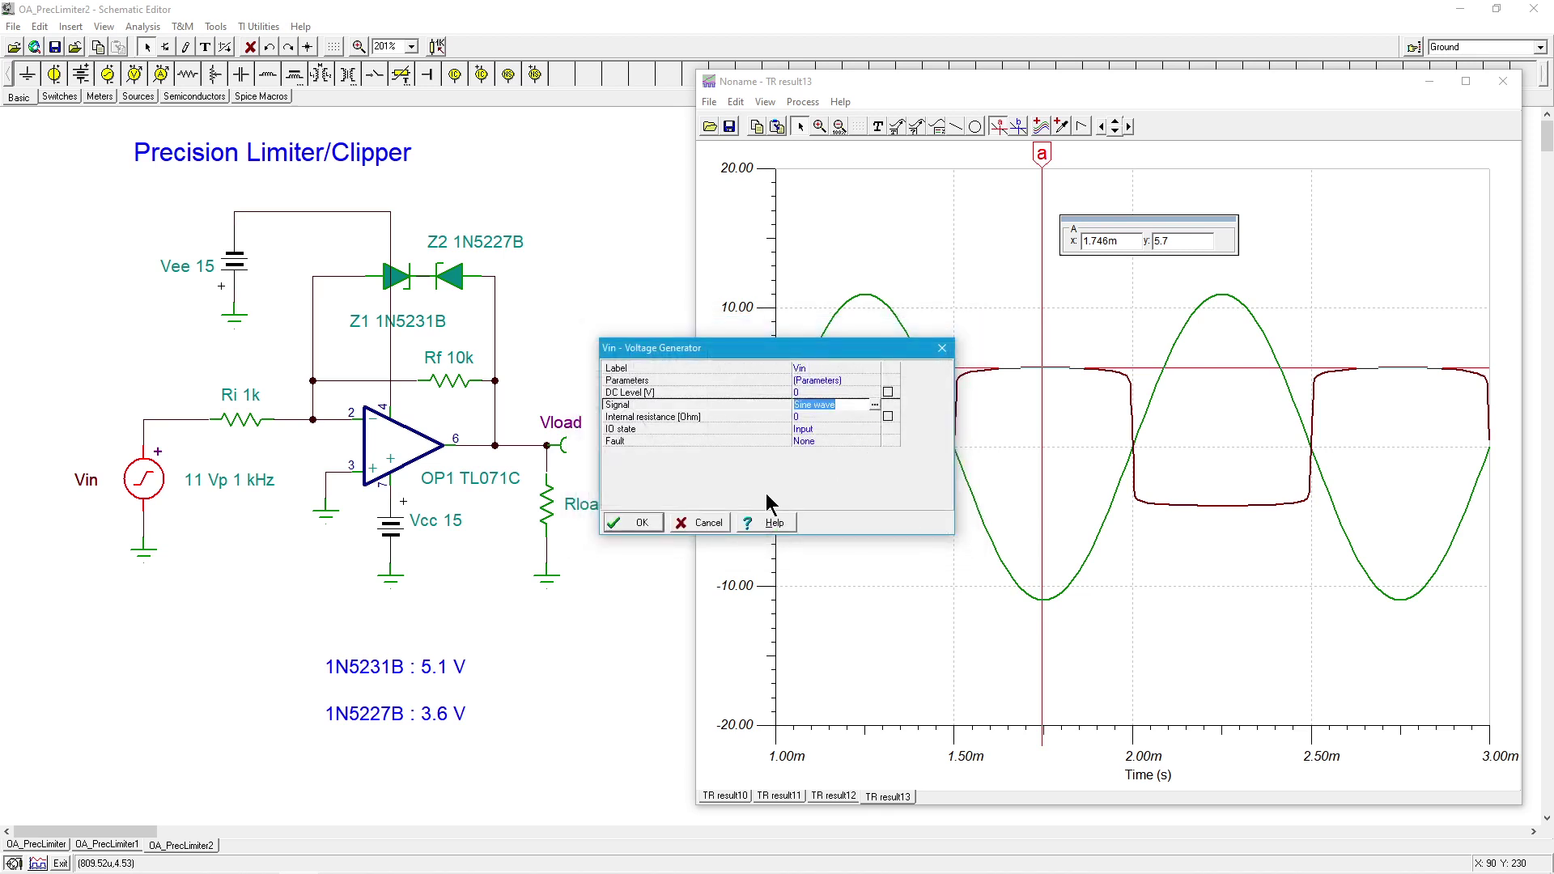
left_click(642, 524)
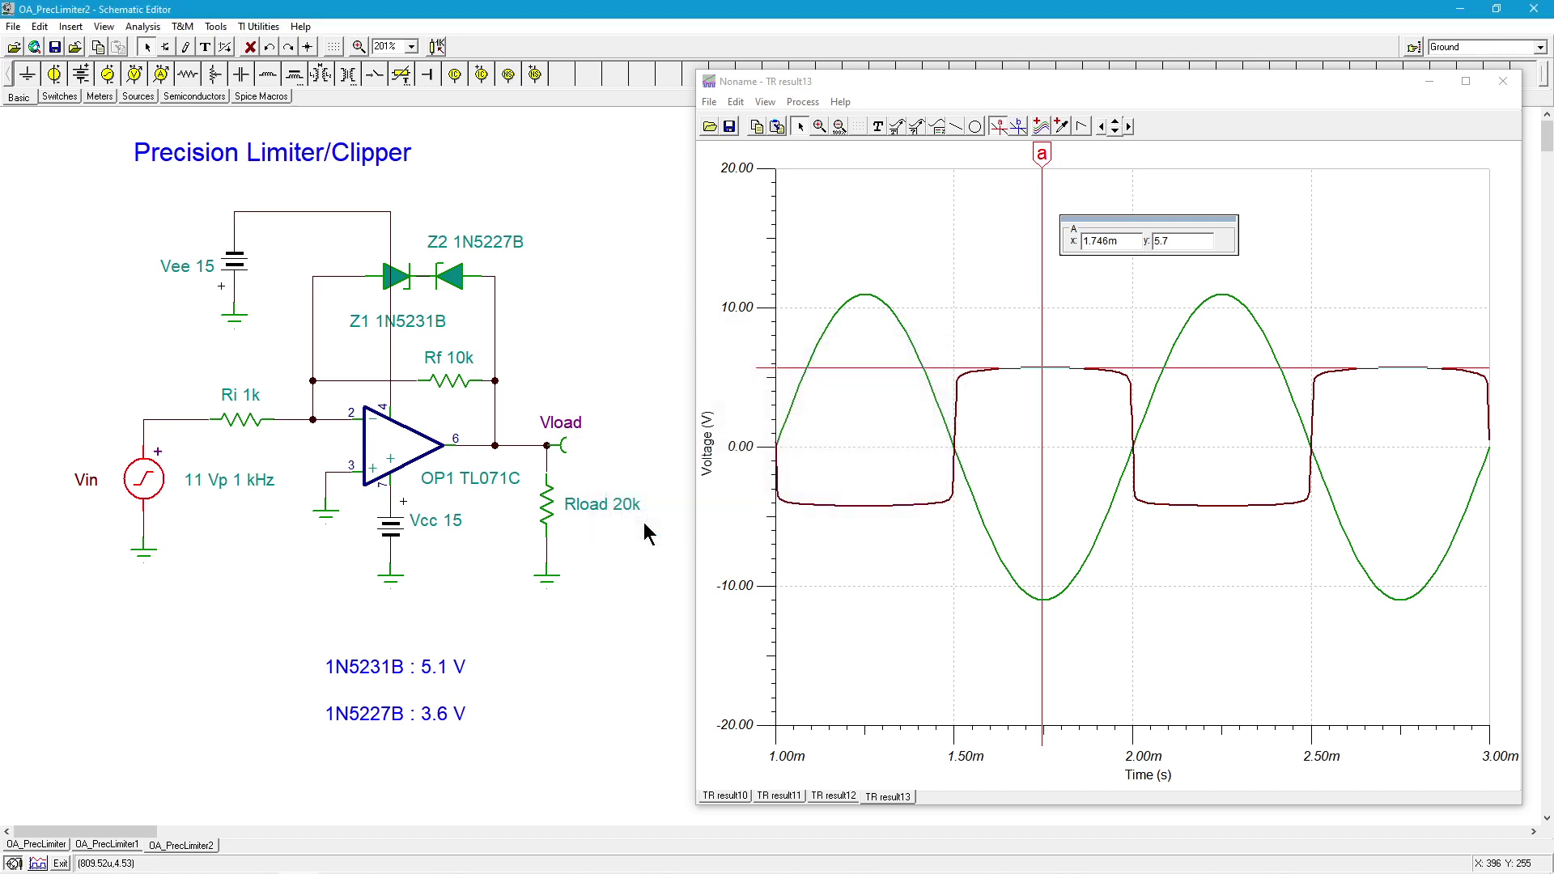
Step: Run a transient analysis for the 0.1 V input and place a Vin/Vload legend on result14
left_click(154, 28)
left_click(189, 161)
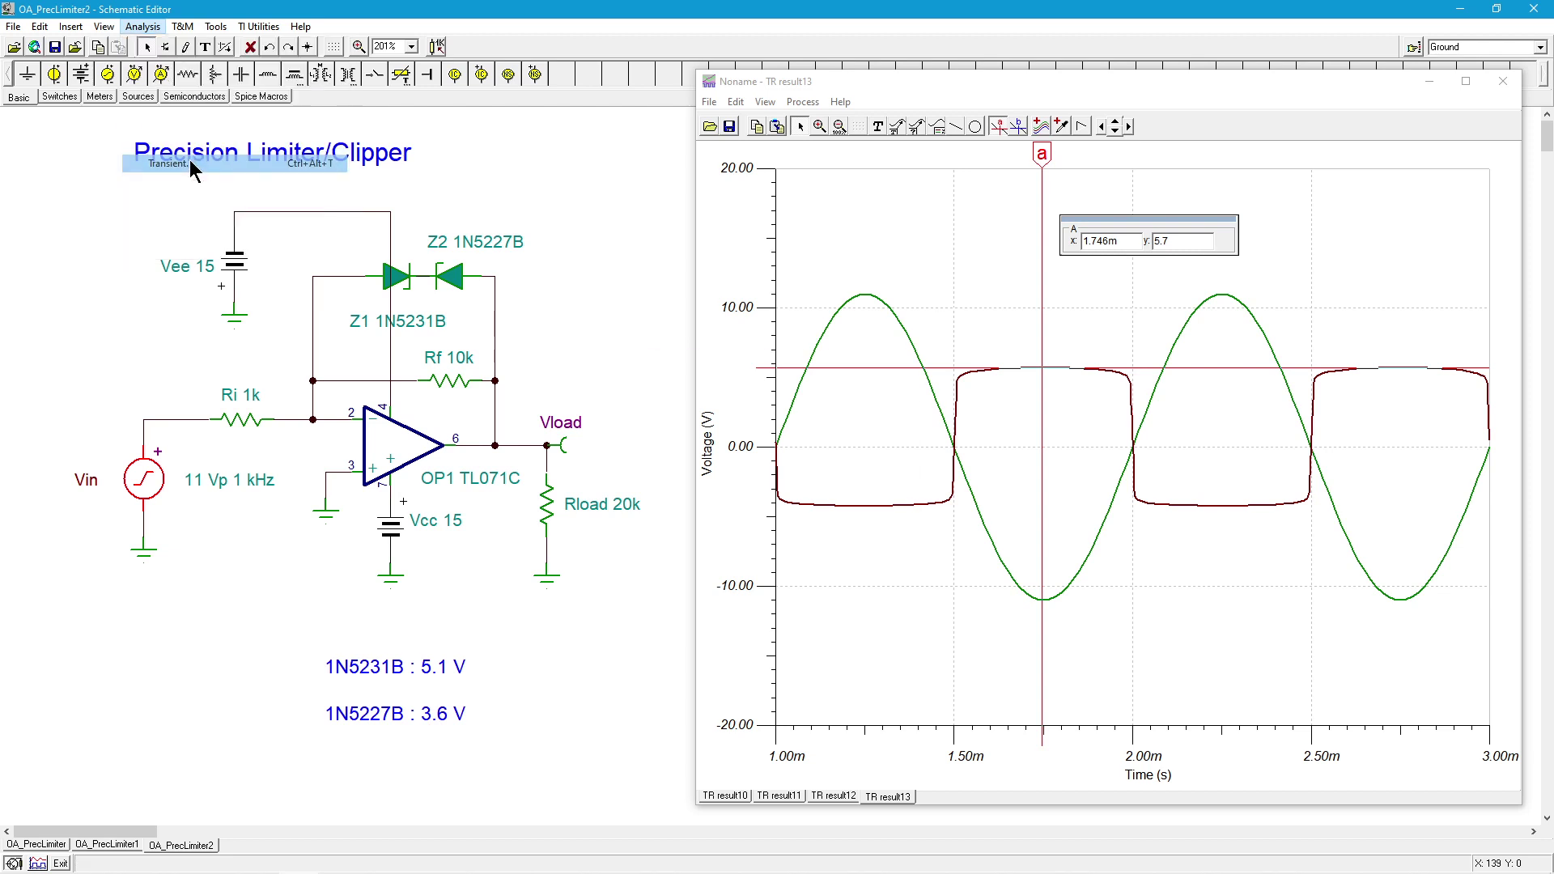
left_click(868, 398)
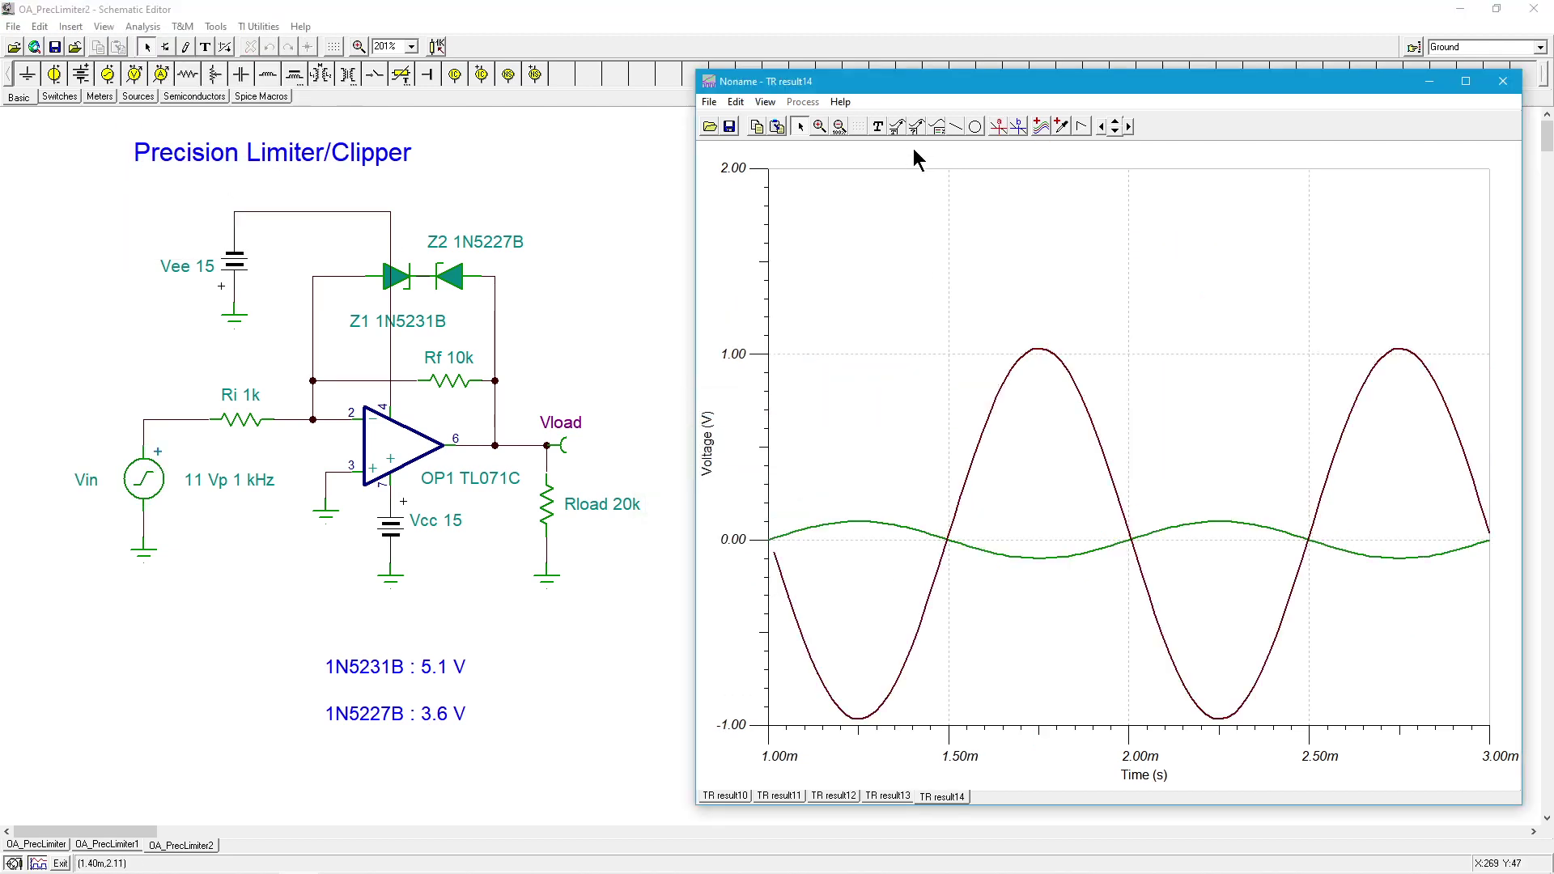
left_click(939, 126)
left_click(832, 212)
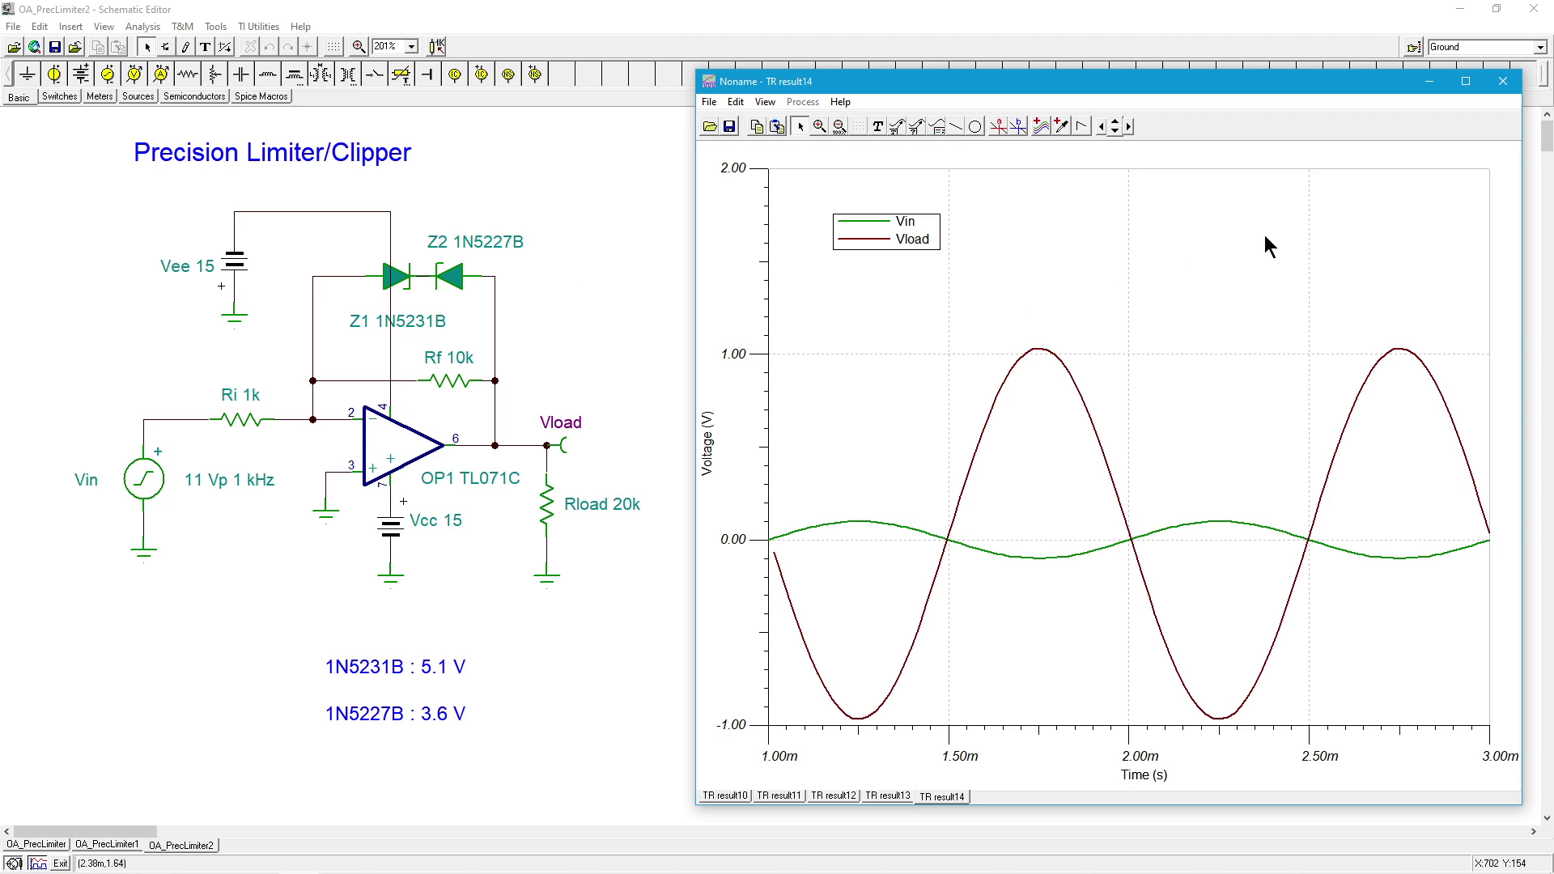
Step: Close the TR result14 graph window, leaving the OA_PrecLimiter2 schematic visible
left_click(1505, 83)
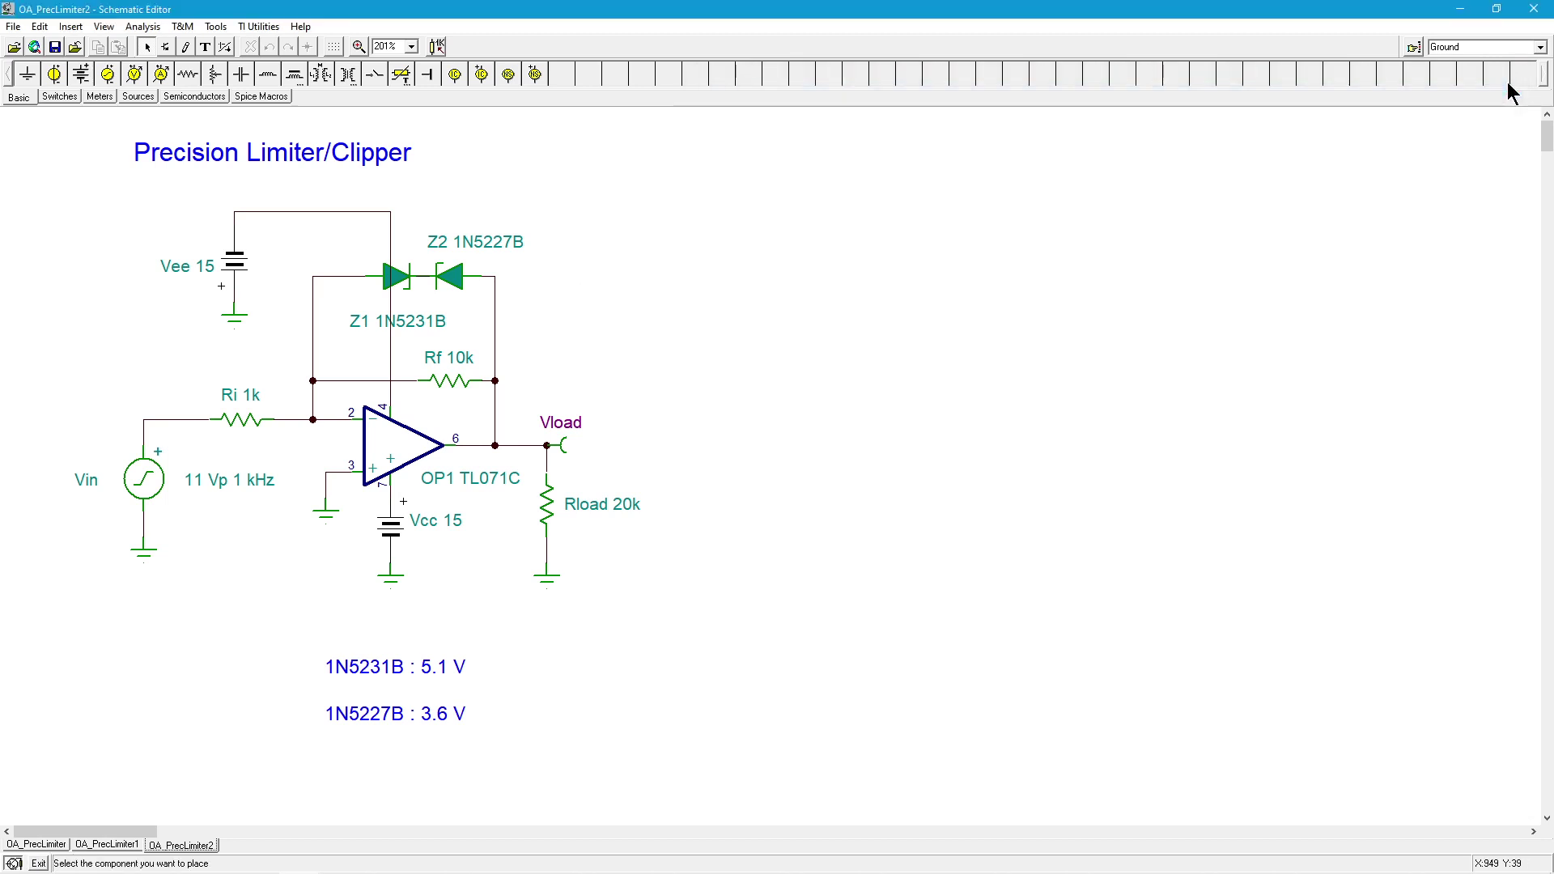